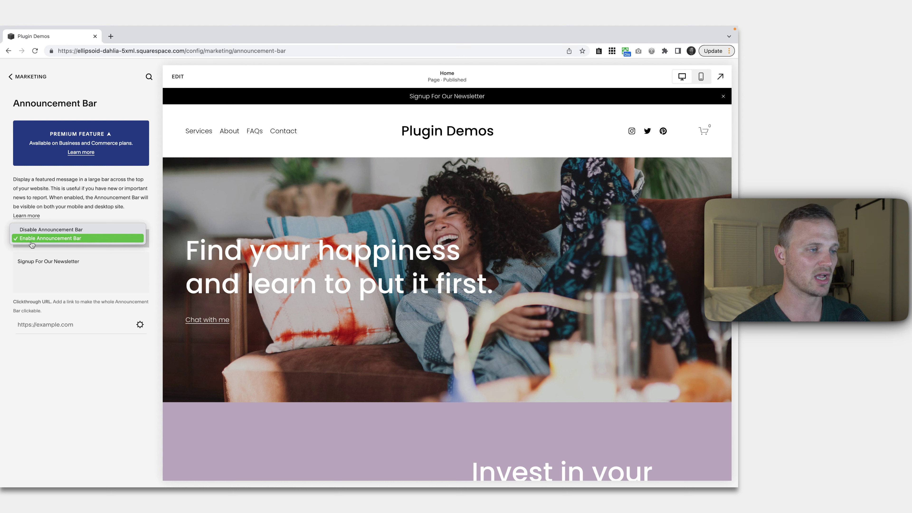
# Step: Keep the site's announcement bar enabled with its current newsletter message and return to the main site menu
pyautogui.click(40, 240)
pyautogui.moveTo(79, 262); pyautogui.dragTo(16, 264)
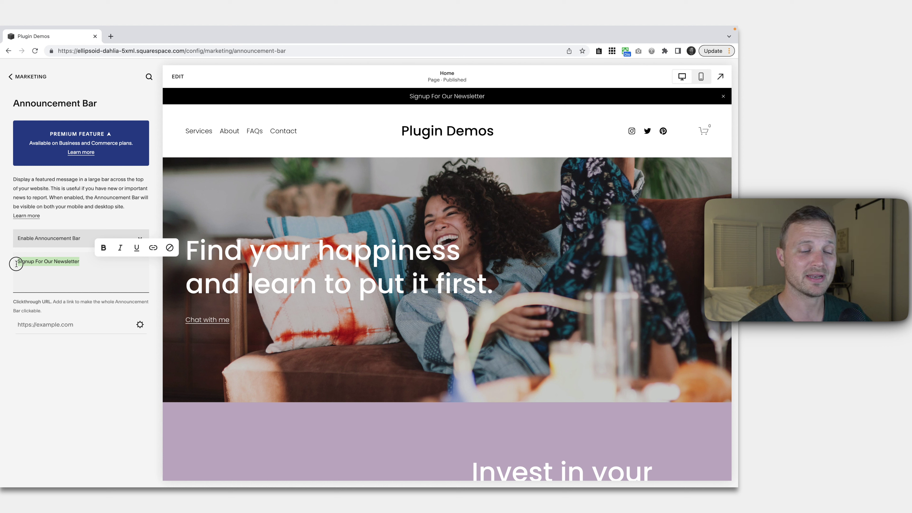
pyautogui.press('Right')
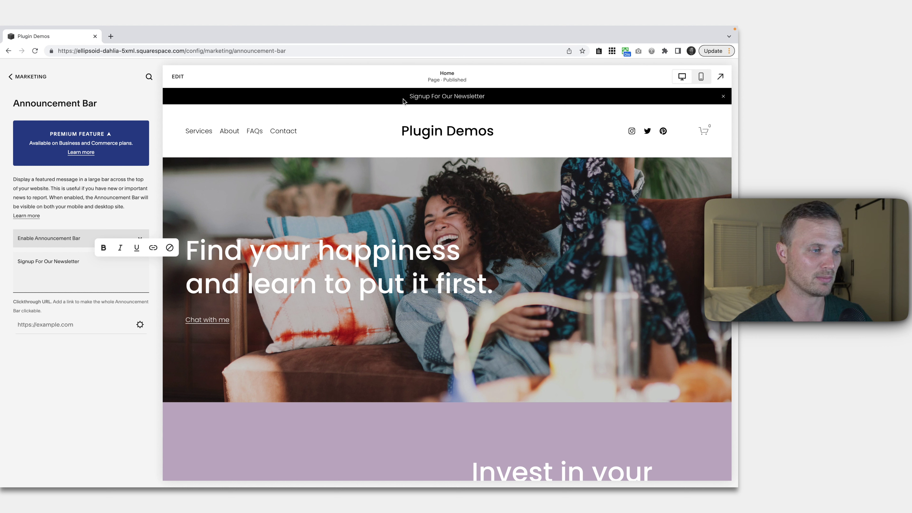
pyautogui.click(106, 265)
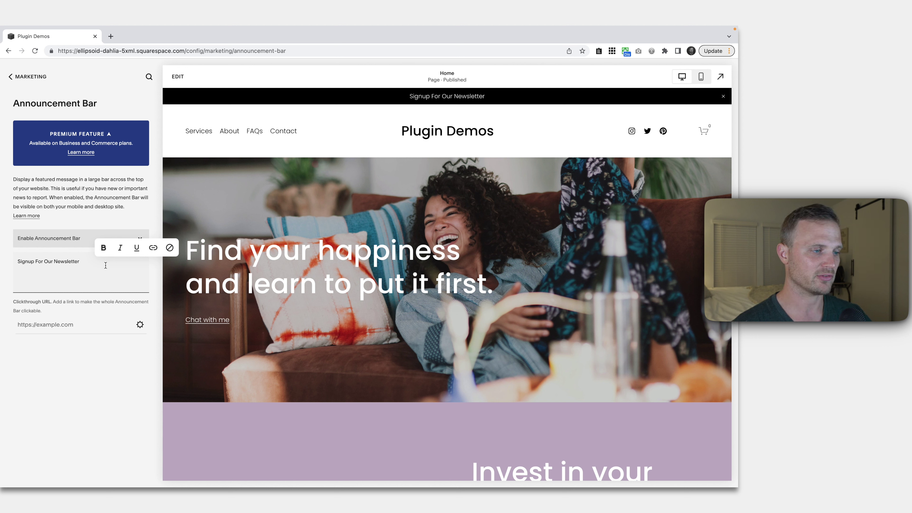
pyautogui.click(18, 76)
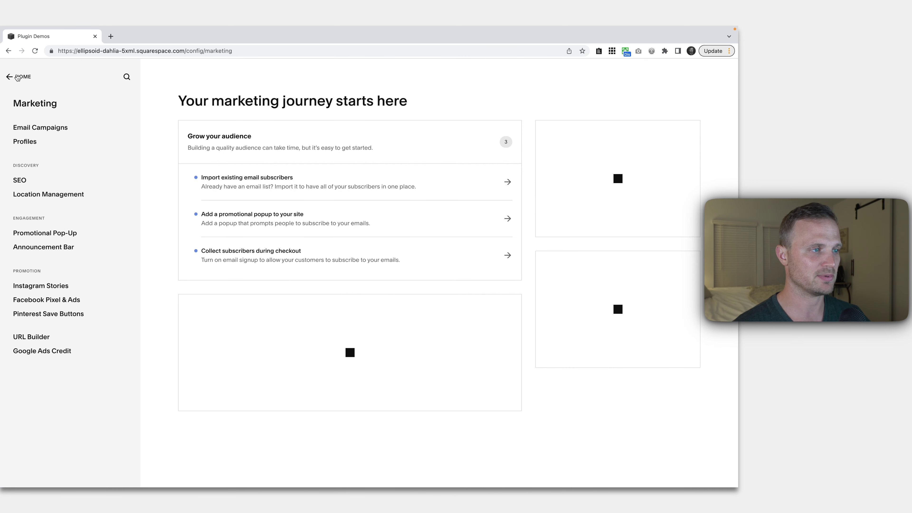
pyautogui.click(17, 77)
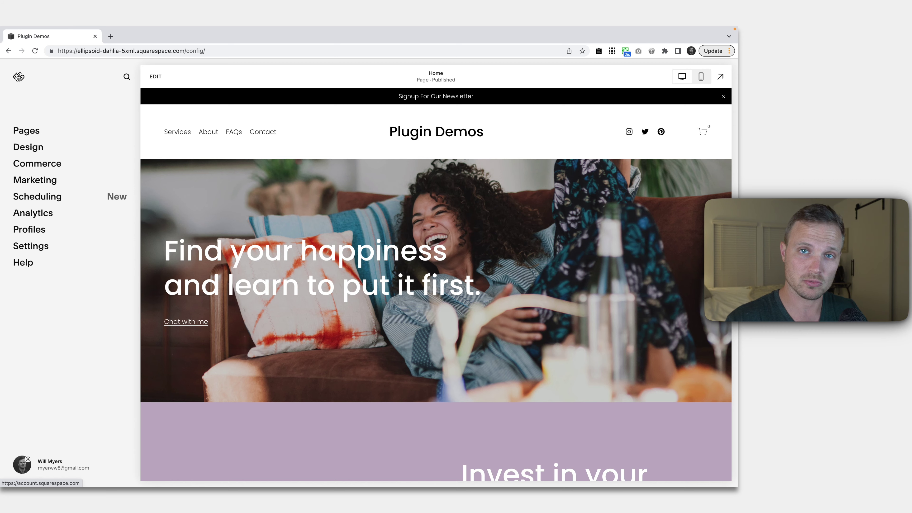
# Step: Edit the site footer and add the prebuilt footer section with a centred site title, email sign-up form and links below
pyautogui.click(158, 76)
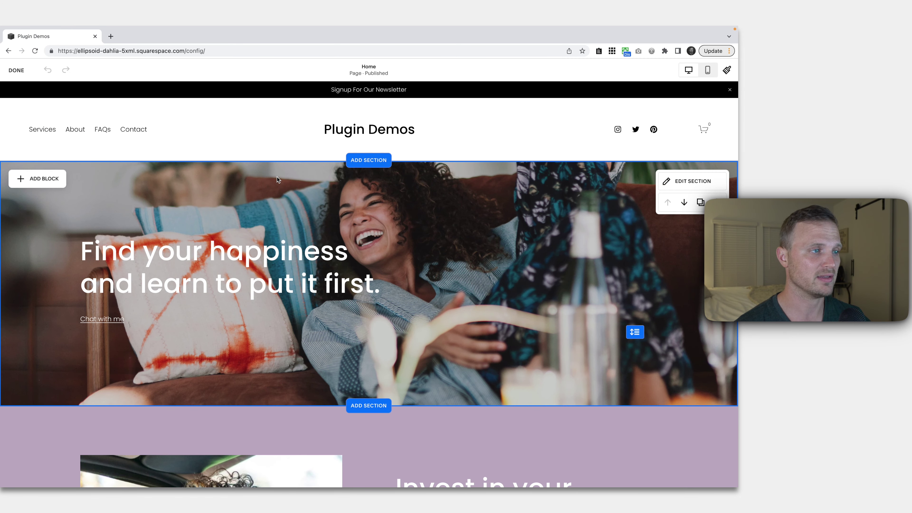
pyautogui.scroll(-20, 277, 178)
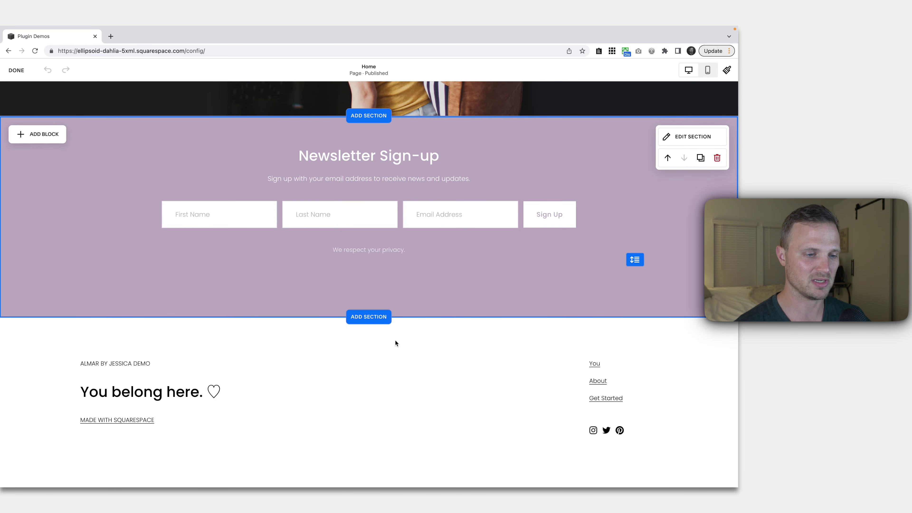
pyautogui.moveTo(398, 360)
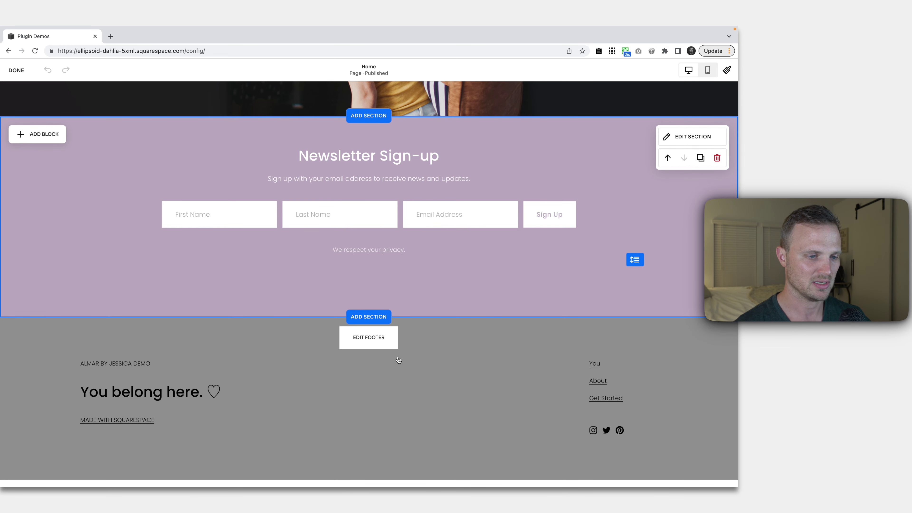
pyautogui.click(379, 344)
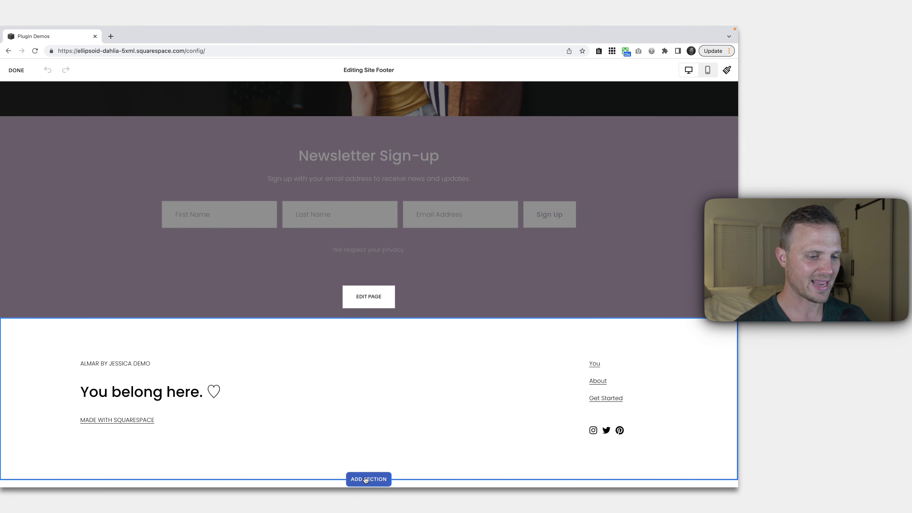
pyautogui.click(368, 475)
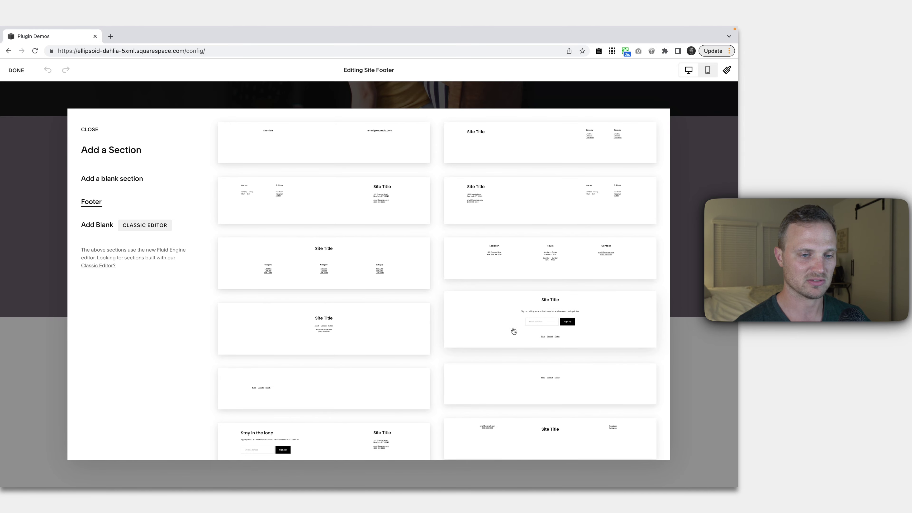
pyautogui.click(513, 320)
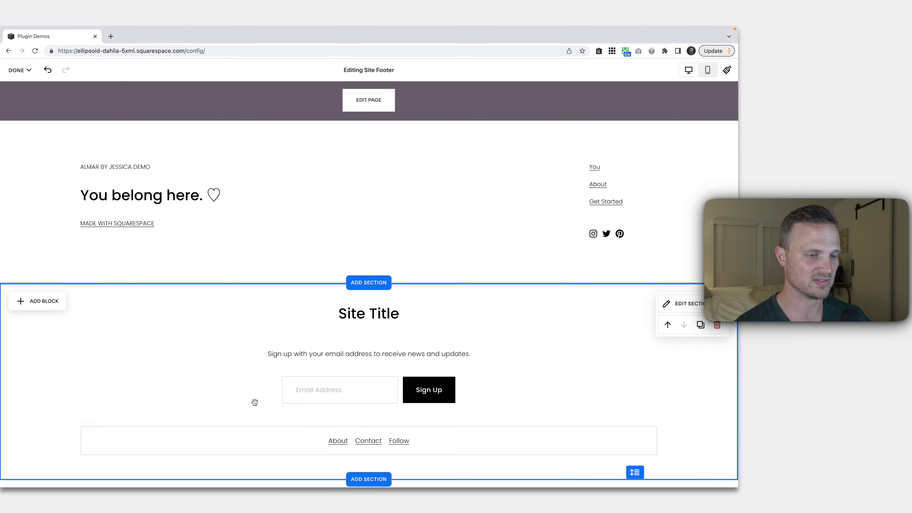
# Step: Delete the text block with the About, Contact and Follow links from the new footer section
pyautogui.click(304, 452)
pyautogui.click(124, 408)
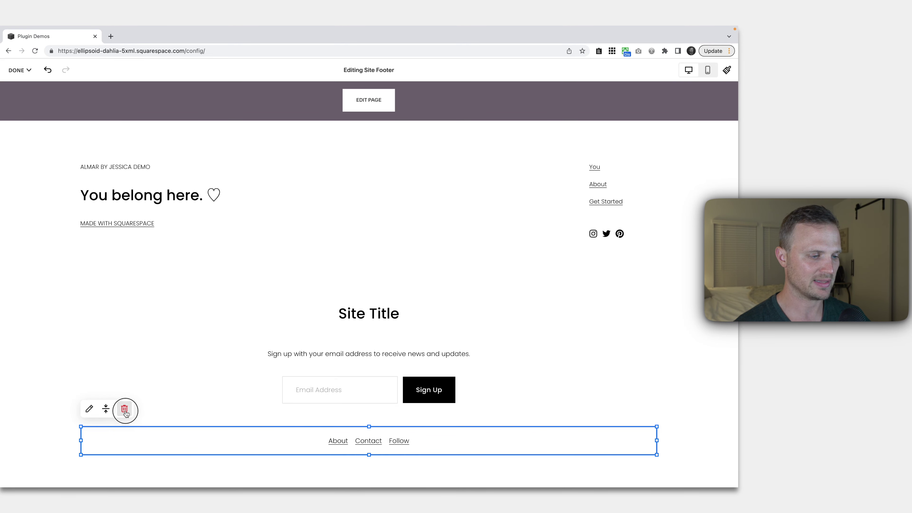
pyautogui.click(415, 297)
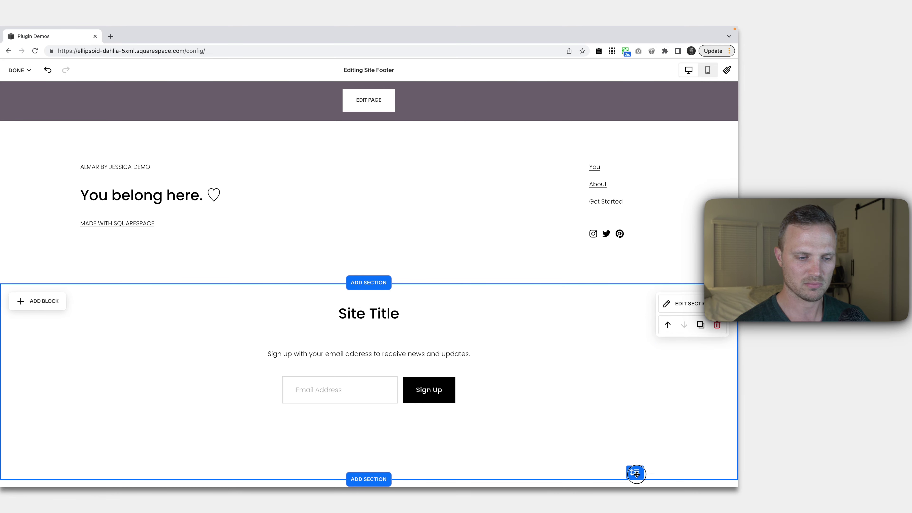
# Step: Remove the empty rows below the sign-up form and set the new footer section's height to S
pyautogui.click(633, 467)
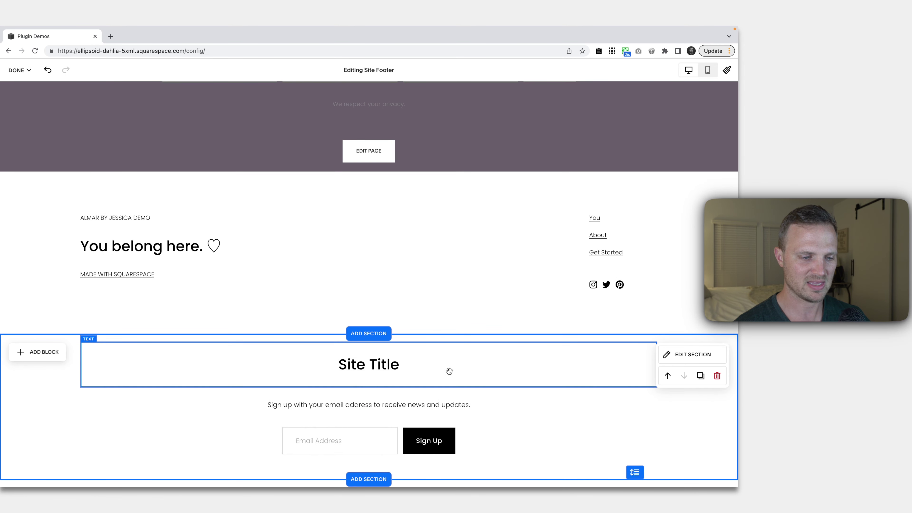
pyautogui.click(690, 358)
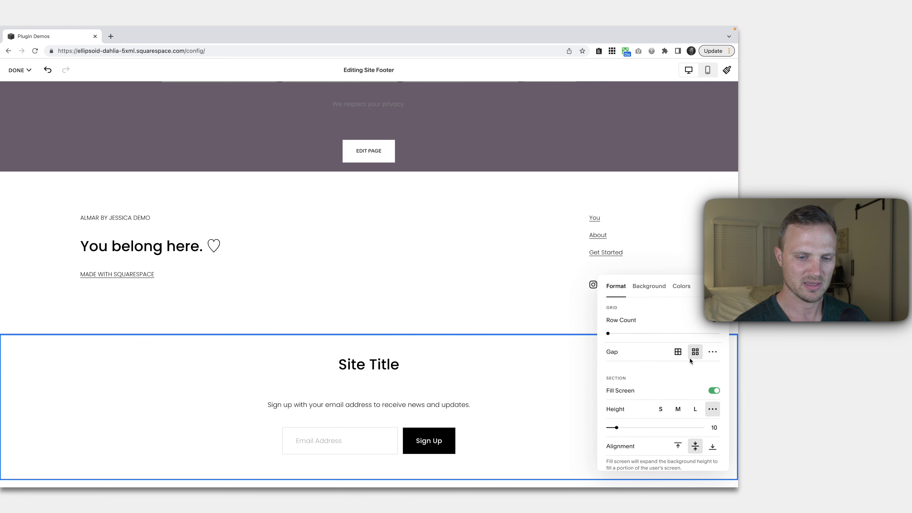
pyautogui.click(661, 410)
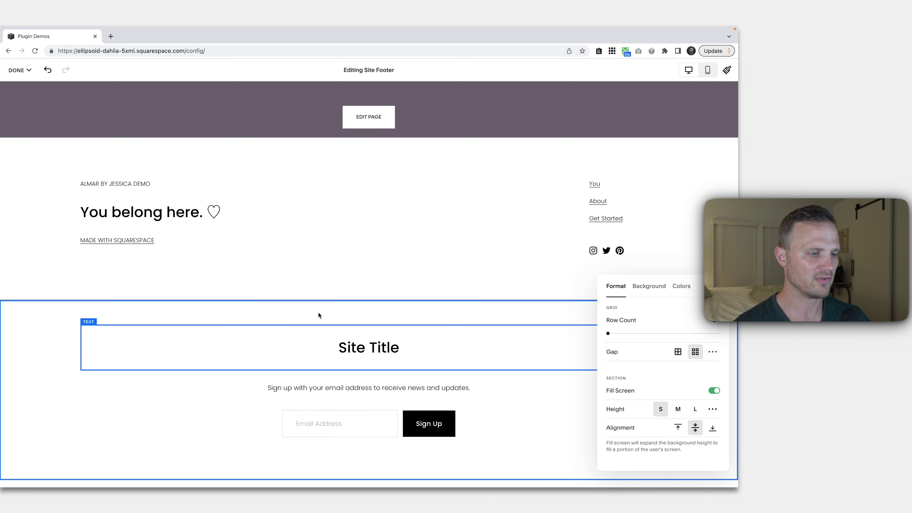
pyautogui.click(20, 70)
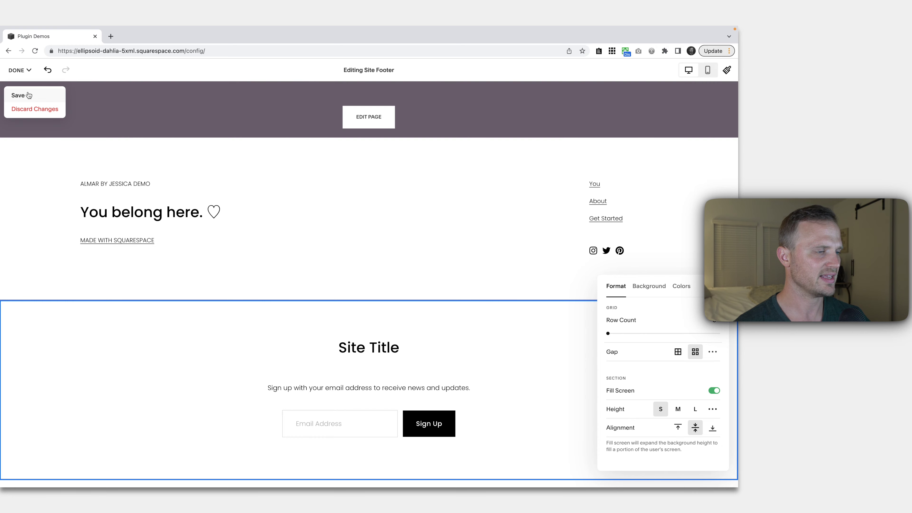
pyautogui.click(171, 361)
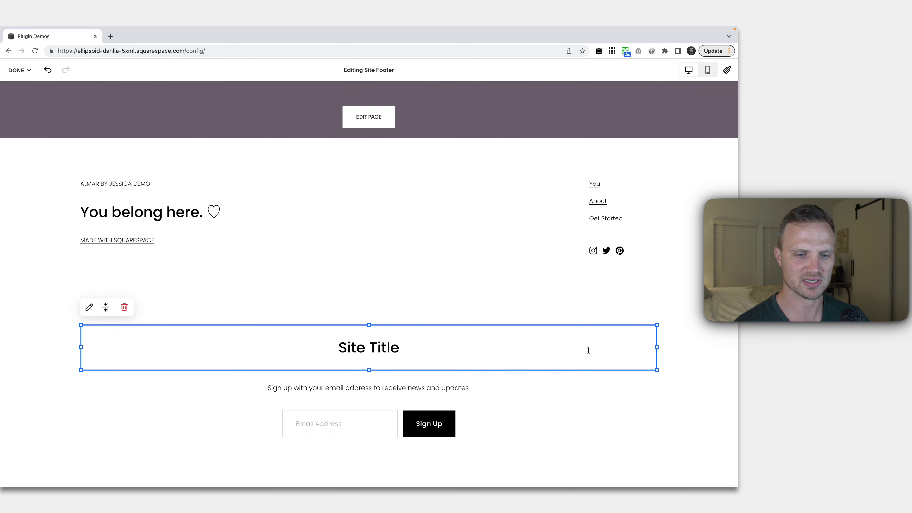
# Step: Apply the Bright 2 color theme to the new footer section and save the footer changes
pyautogui.click(681, 372)
pyautogui.click(691, 320)
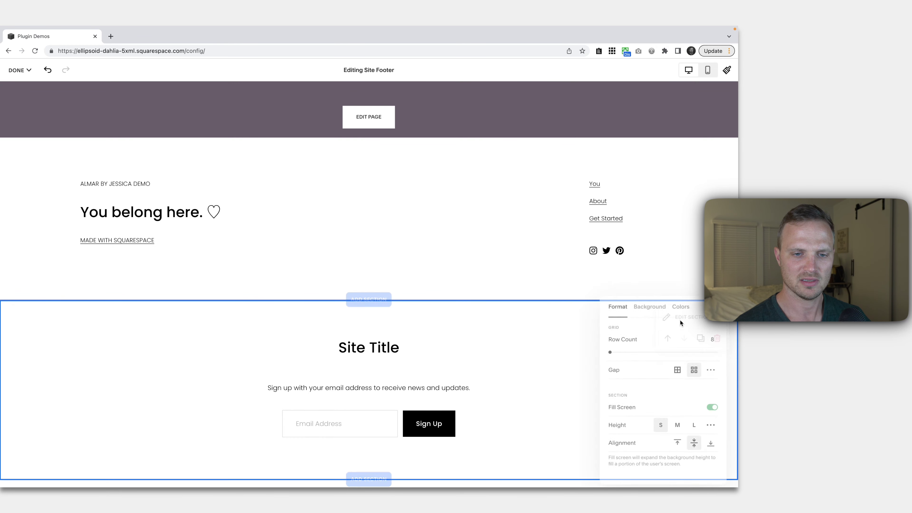
pyautogui.click(686, 309)
pyautogui.scroll(-3, 679, 464)
pyautogui.click(682, 366)
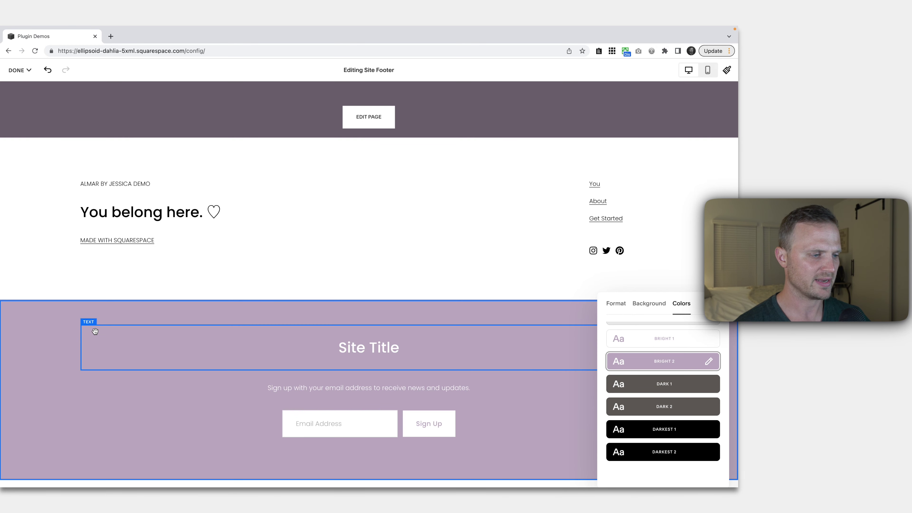
pyautogui.click(54, 351)
pyautogui.moveTo(20, 71)
pyautogui.click(21, 97)
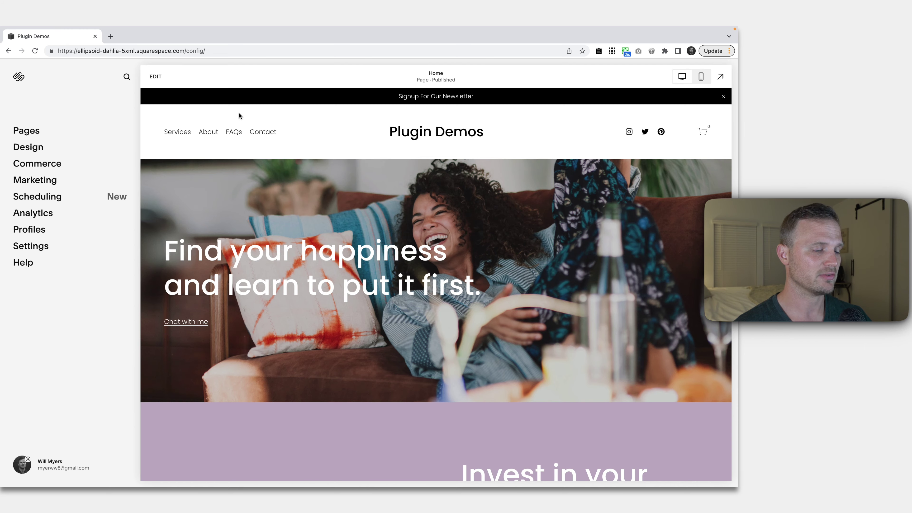
# Step: Switch to the Mega Announcement Bar installation page and copy the CSS snippet from its Usage section
pyautogui.hotkey('ctrl', 'Left')
pyautogui.scroll(-3, 616, 249)
pyautogui.scroll(-4, 615, 250)
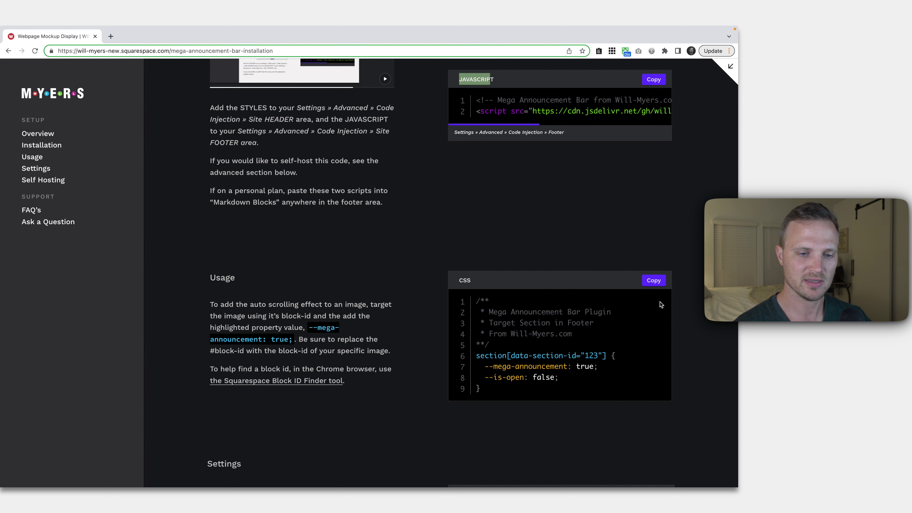
pyautogui.click(653, 281)
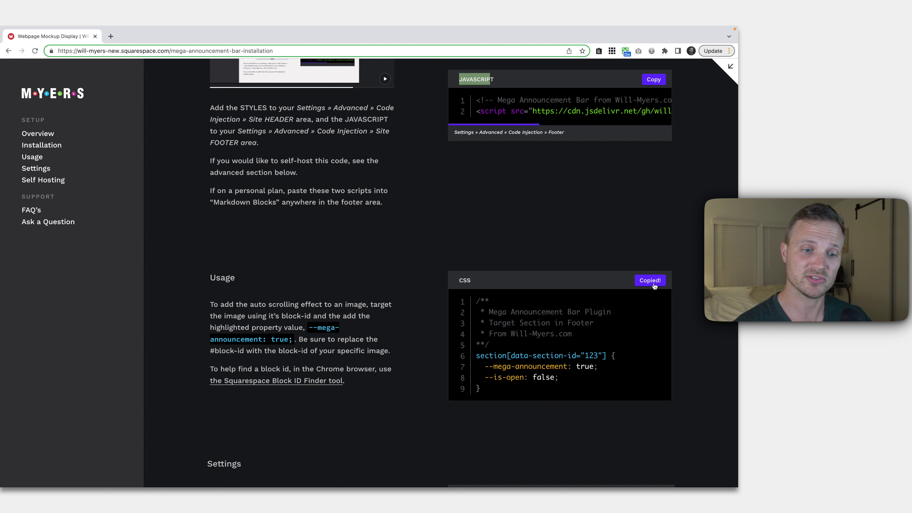
pyautogui.moveTo(607, 359); pyautogui.dragTo(475, 357)
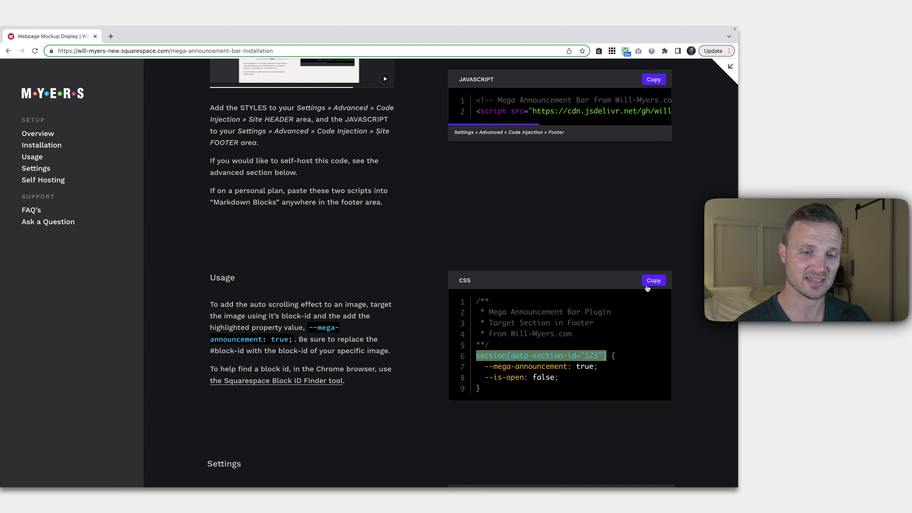
pyautogui.click(654, 280)
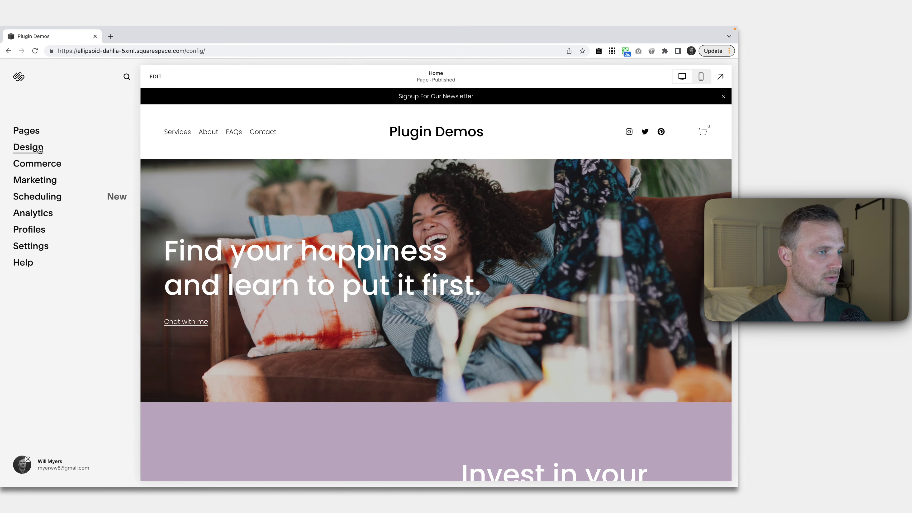
# Step: Return to the Squarespace site and paste the copied plugin snippet into its Custom CSS
pyautogui.click(39, 148)
pyautogui.click(43, 251)
pyautogui.click(44, 251)
pyautogui.hotkey('ctrl', 'v')
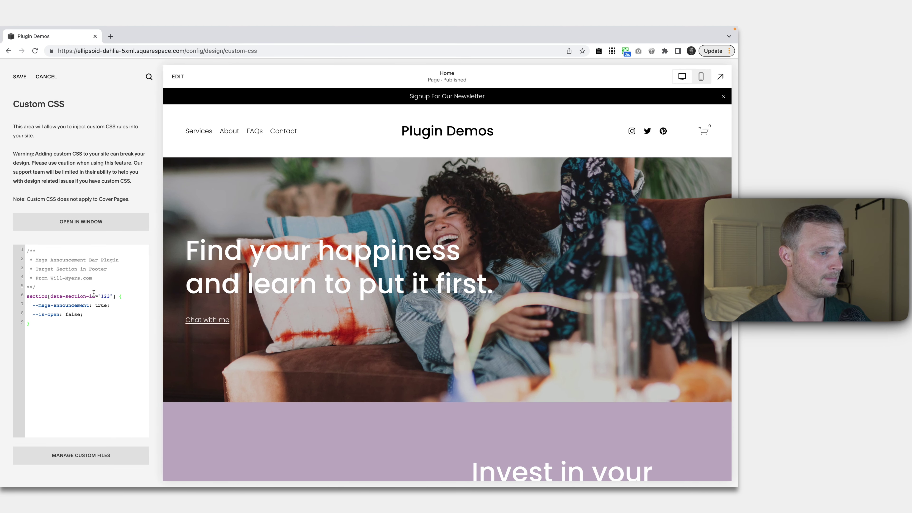
# Step: Reveal the page's IDs with the Find Squarespace Ids extension and copy the section selector of the new Site Title footer section
pyautogui.moveTo(115, 296); pyautogui.dragTo(33, 290)
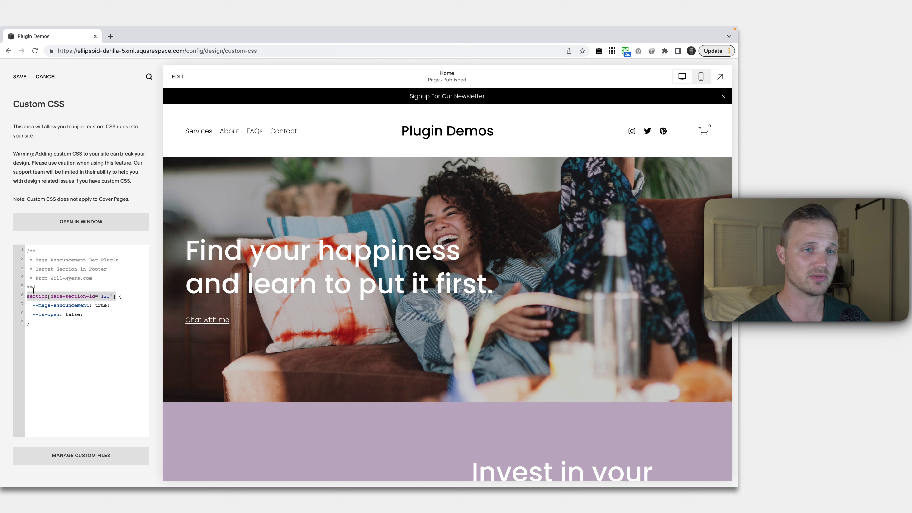
pyautogui.click(613, 51)
pyautogui.click(612, 51)
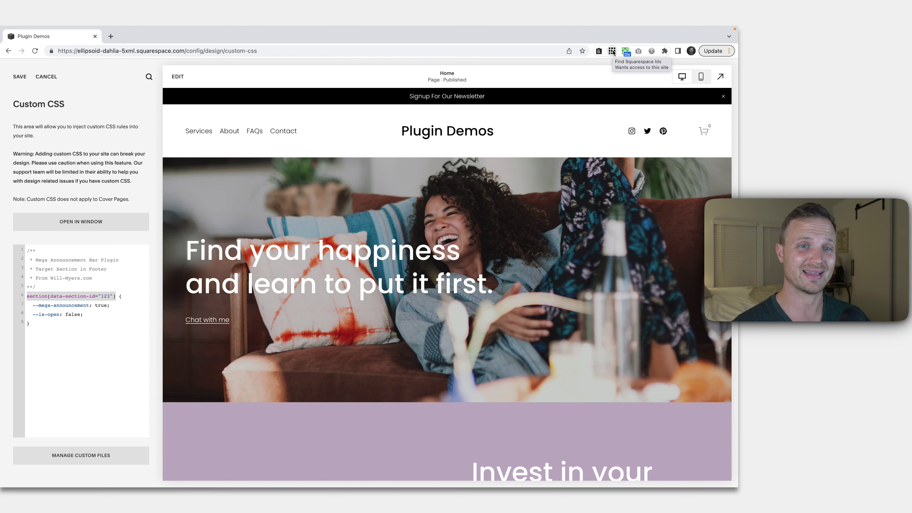
pyautogui.scroll(-10, 471, 327)
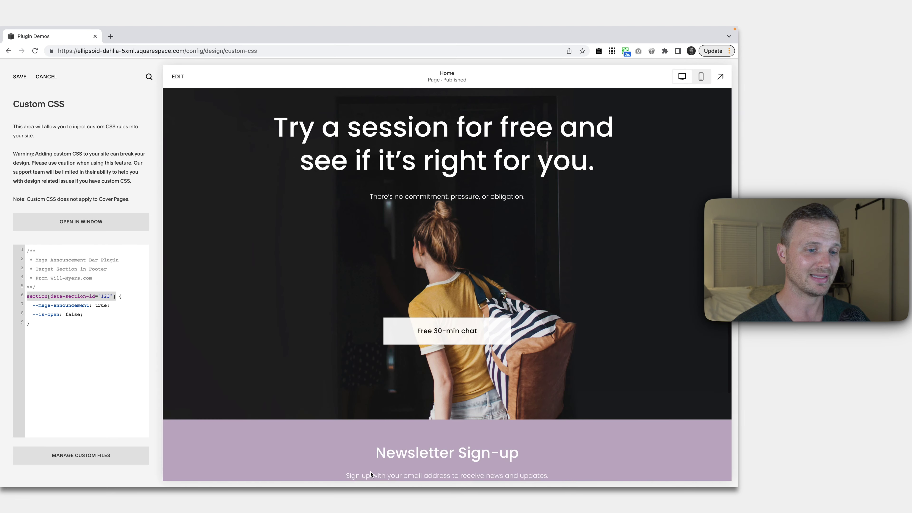
pyautogui.scroll(-10, 383, 396)
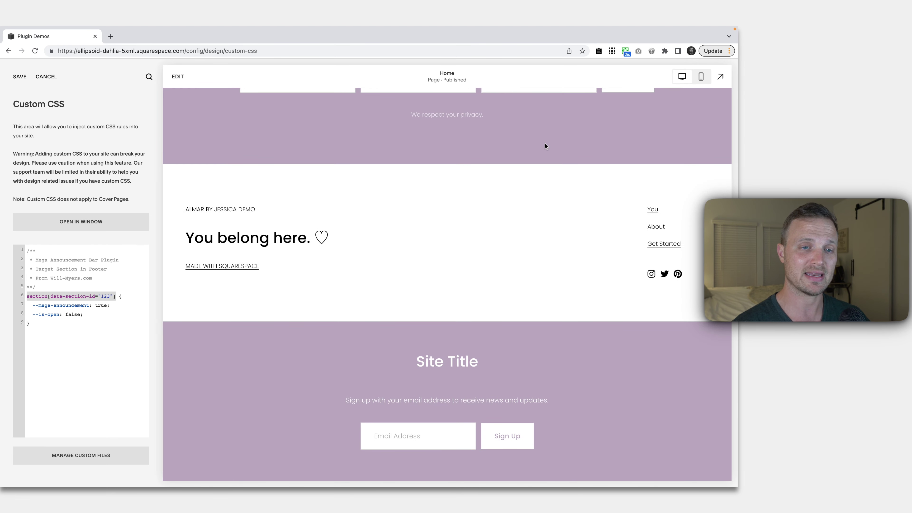
pyautogui.click(613, 52)
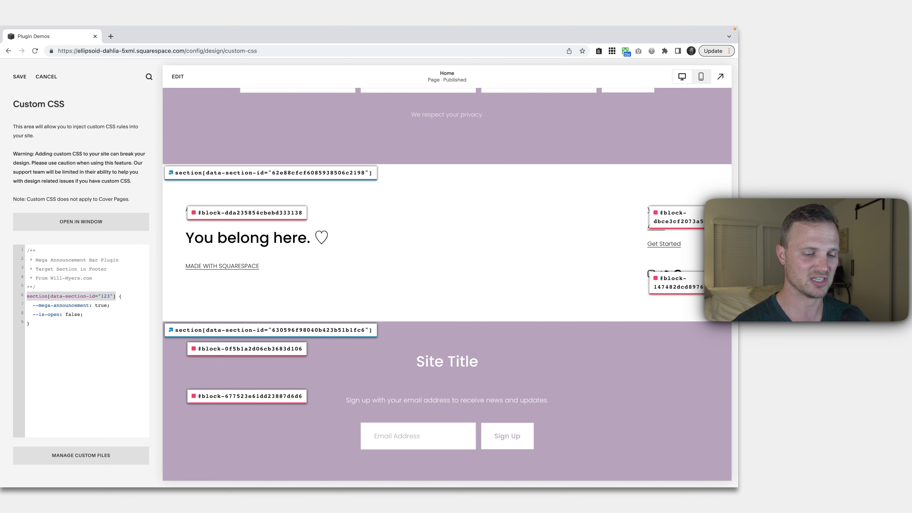
pyautogui.click(335, 330)
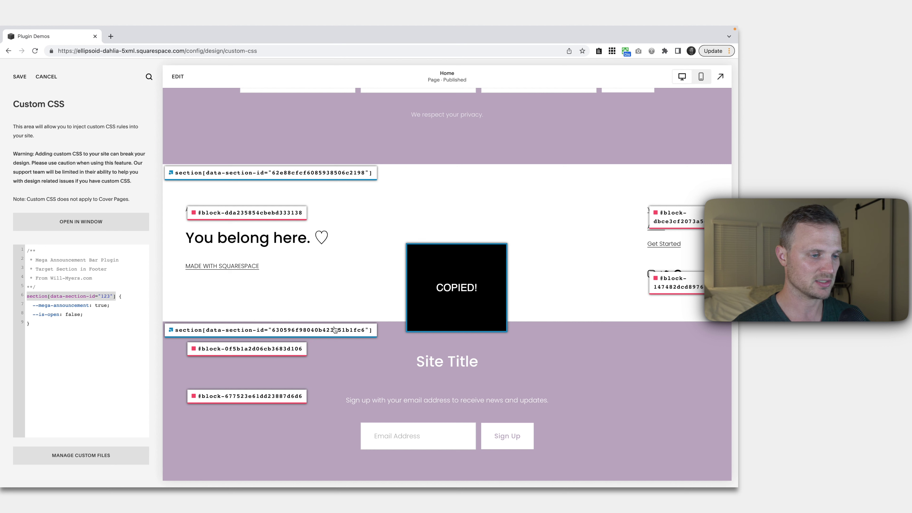
# Step: Replace the snippet's placeholder selector with section[data-section-id="630596f98040b423b51b1fc6"], save the CSS and hide the ID labels
pyautogui.click(120, 296)
pyautogui.moveTo(116, 296); pyautogui.dragTo(24, 296)
pyautogui.hotkey('ctrl', 'v')
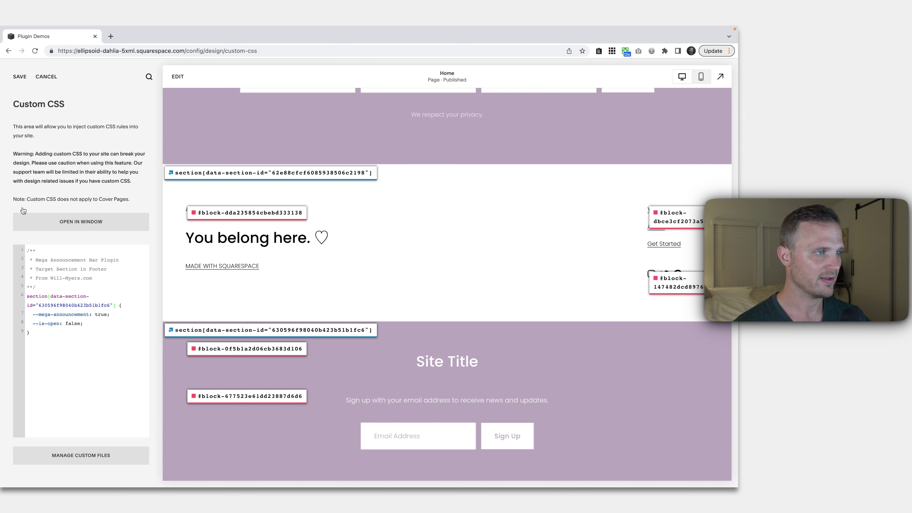
pyautogui.click(20, 77)
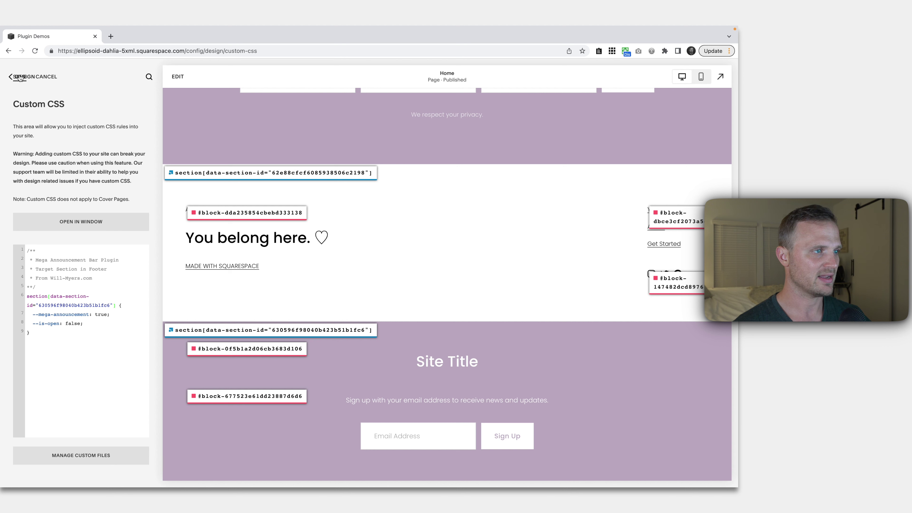
pyautogui.click(613, 51)
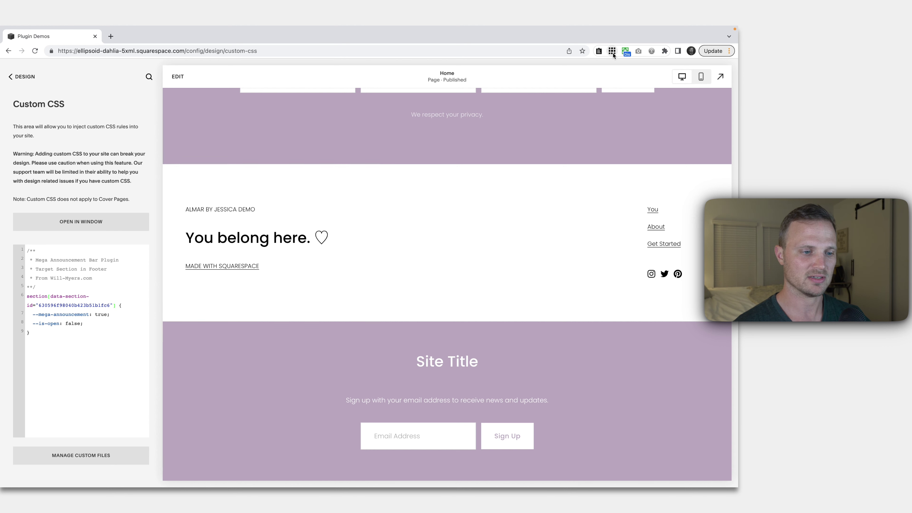
# Step: Reload the site and test expanding and collapsing the newsletter announcement bar
pyautogui.click(35, 51)
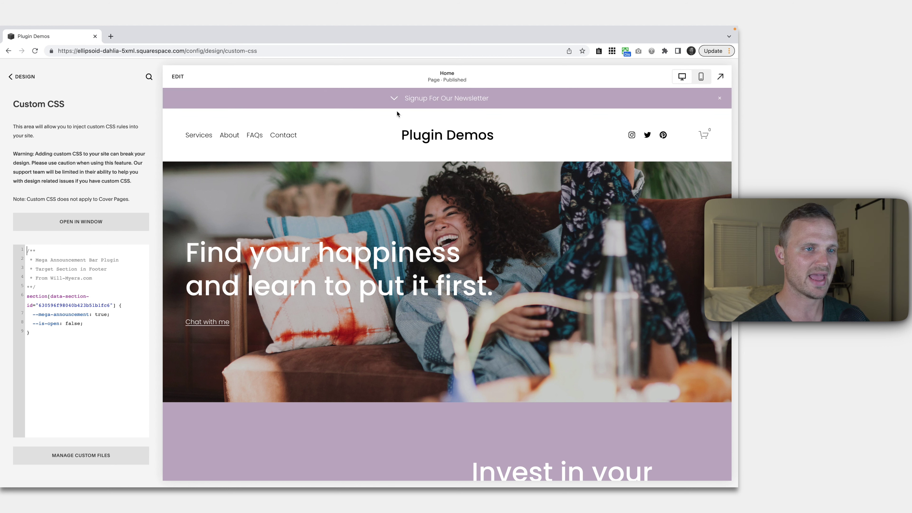
pyautogui.click(394, 99)
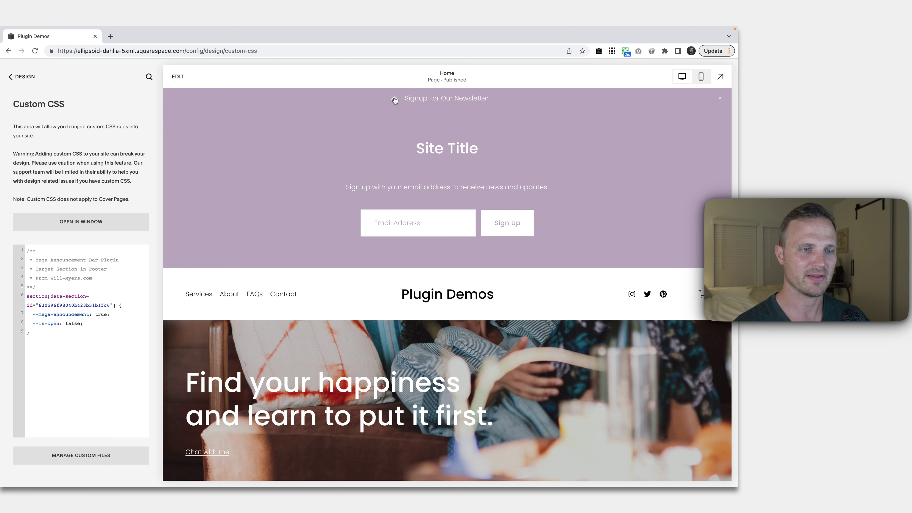
pyautogui.click(393, 99)
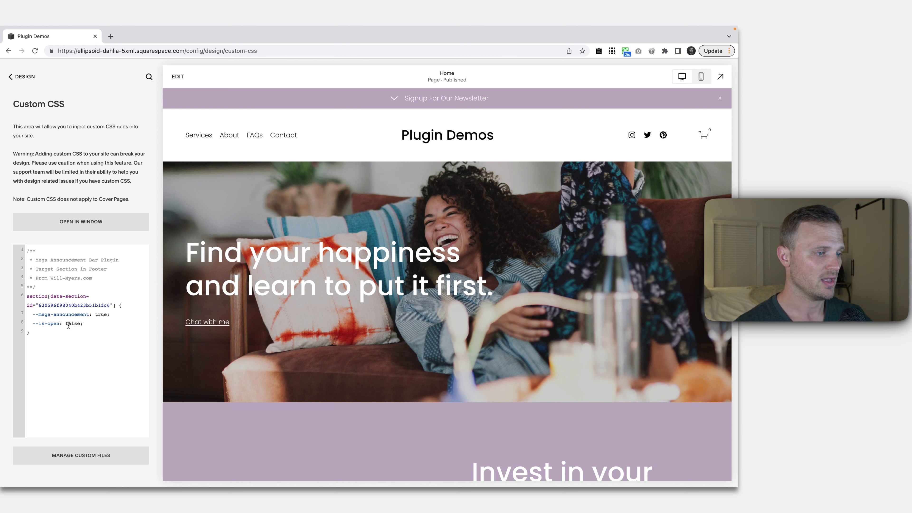
# Step: Set --is-open to true in the Custom CSS snippet, save it and reload the site
pyautogui.moveTo(33, 324); pyautogui.dragTo(83, 325)
pyautogui.click(82, 325)
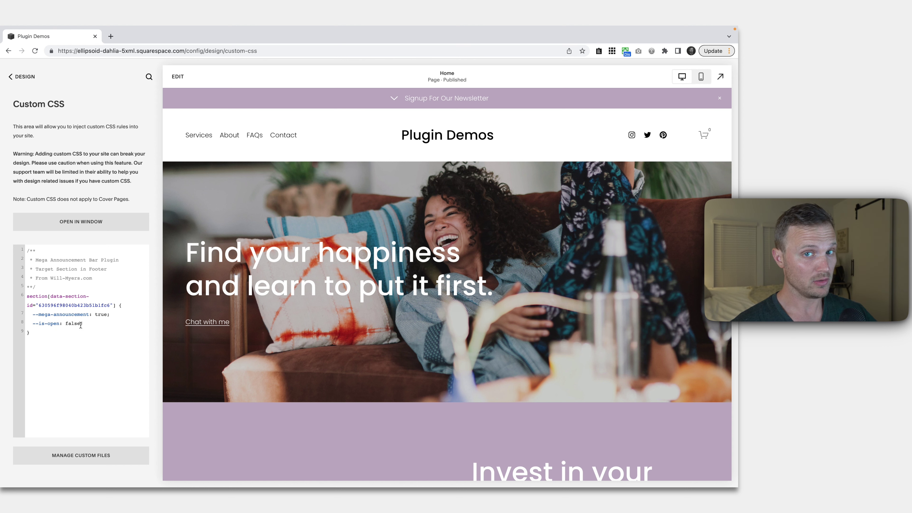
pyautogui.moveTo(81, 324); pyautogui.dragTo(65, 325)
pyautogui.write('true')
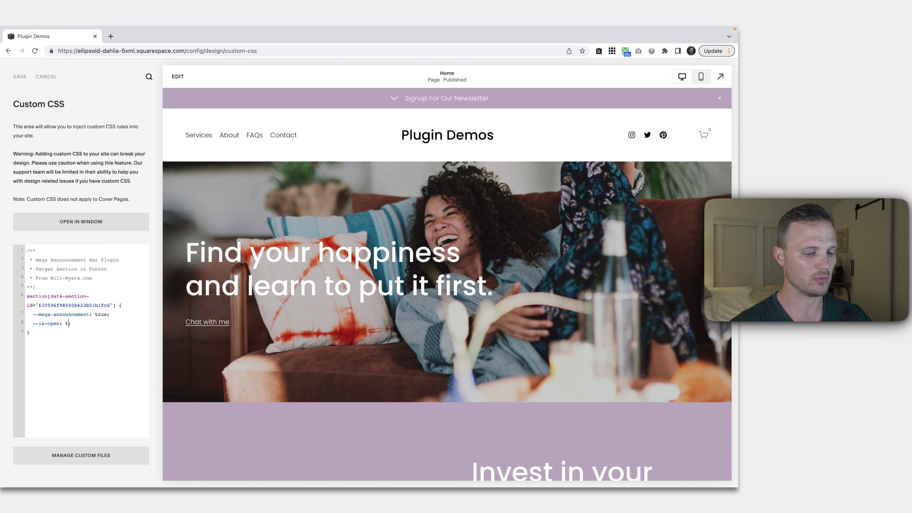
pyautogui.click(19, 74)
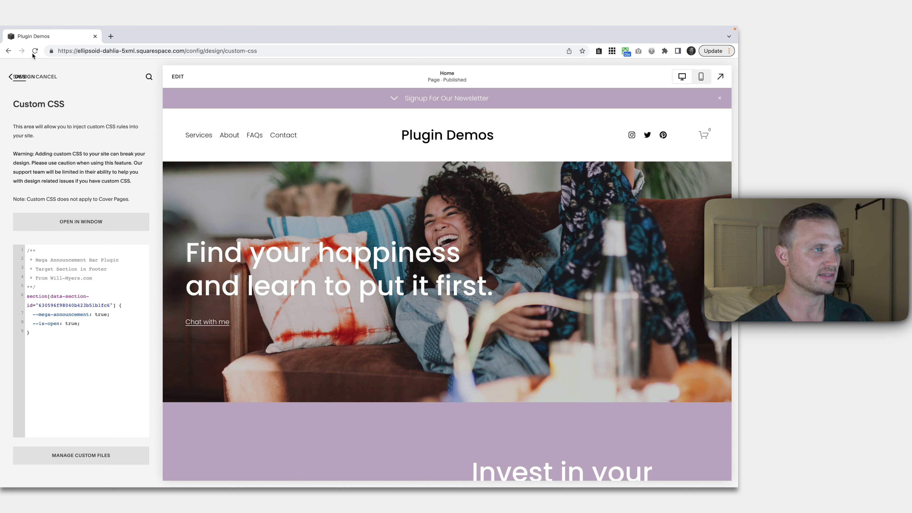
pyautogui.click(35, 51)
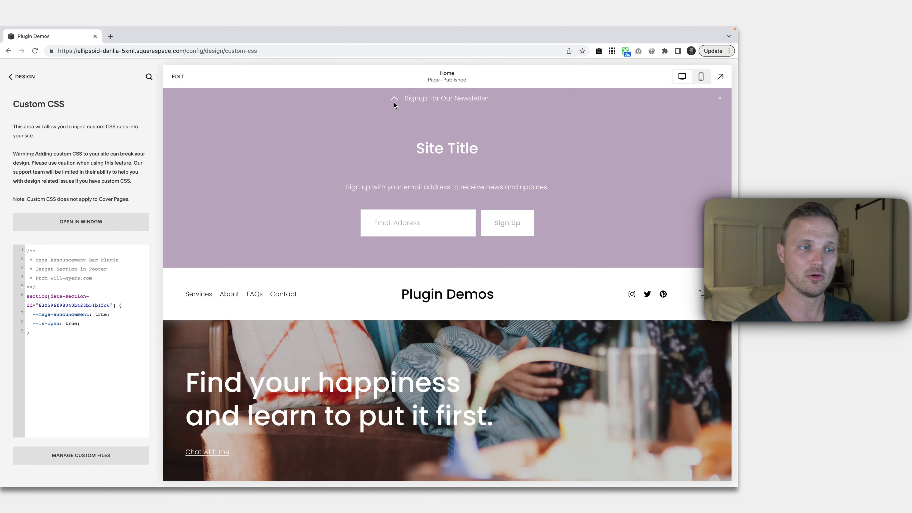
# Step: Toggle the initially open announcement bar closed, open and closed again to check its behaviour
pyautogui.click(394, 101)
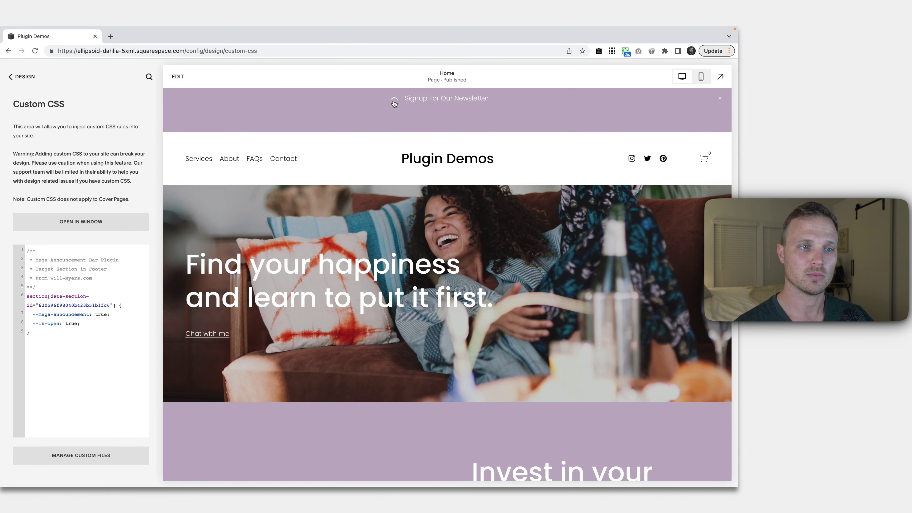
pyautogui.click(395, 101)
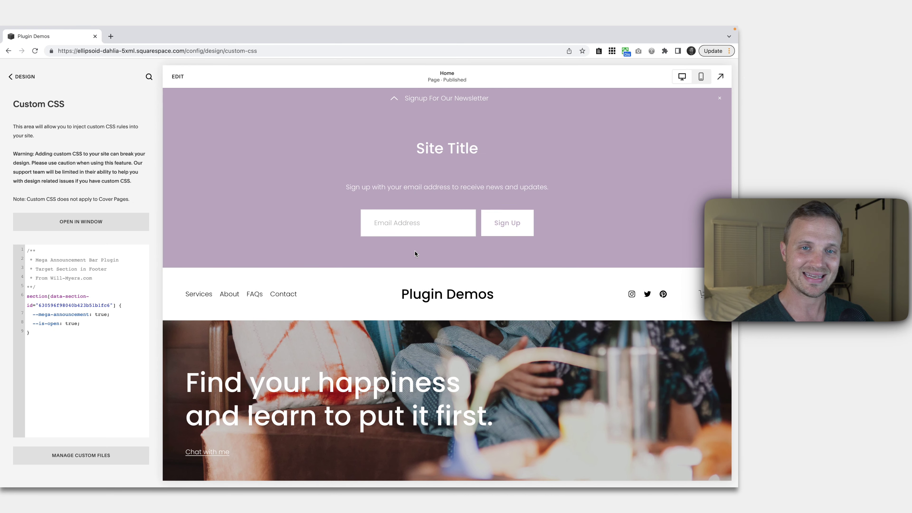
pyautogui.click(392, 100)
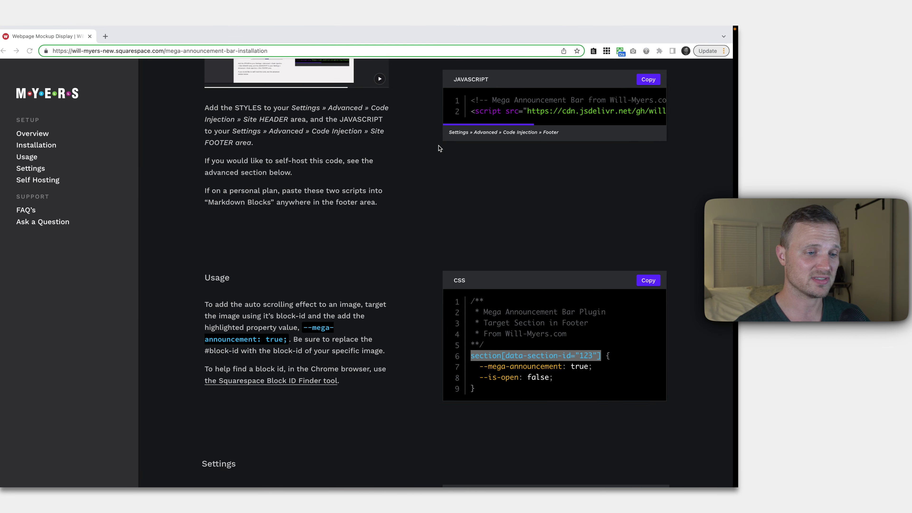
# Step: On the plugin's installation page, examine the Settings section and its CSS example of additional properties
pyautogui.scroll(1, 445, 215)
pyautogui.scroll(-8, 453, 284)
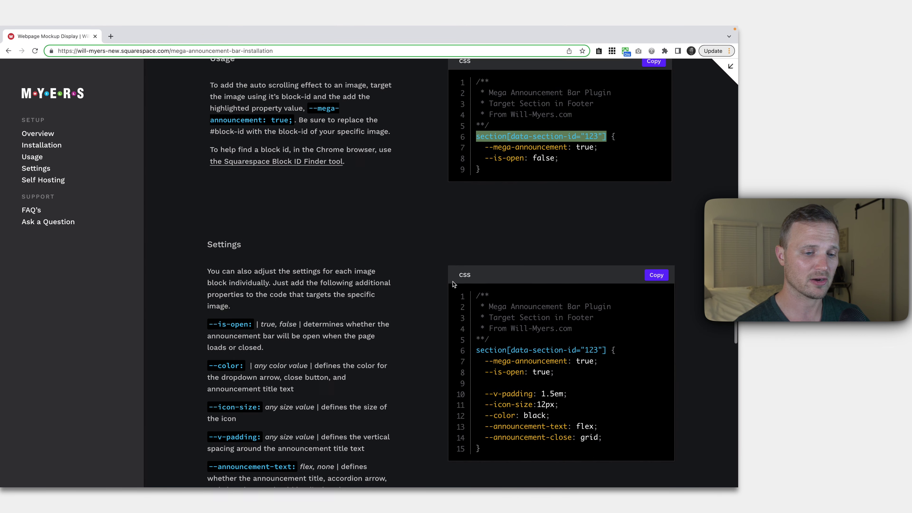
pyautogui.click(595, 391)
pyautogui.moveTo(595, 391); pyautogui.dragTo(489, 406)
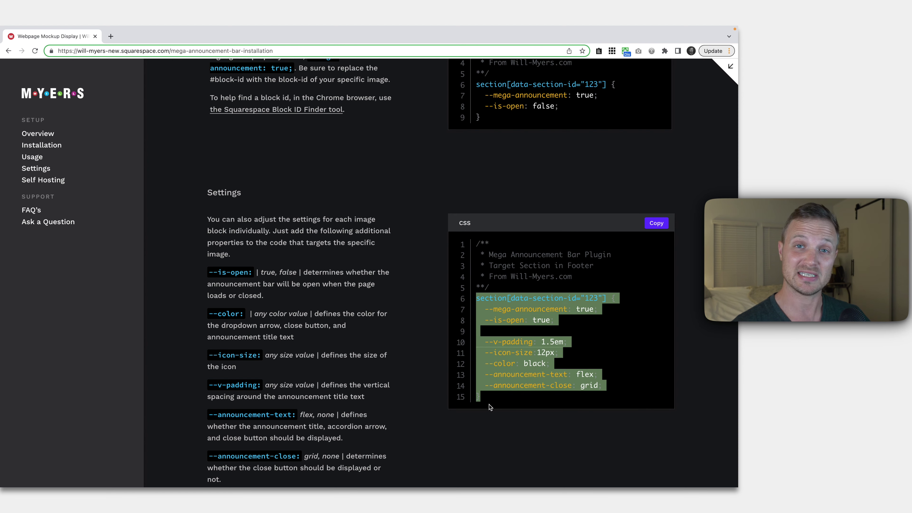
pyautogui.click(495, 401)
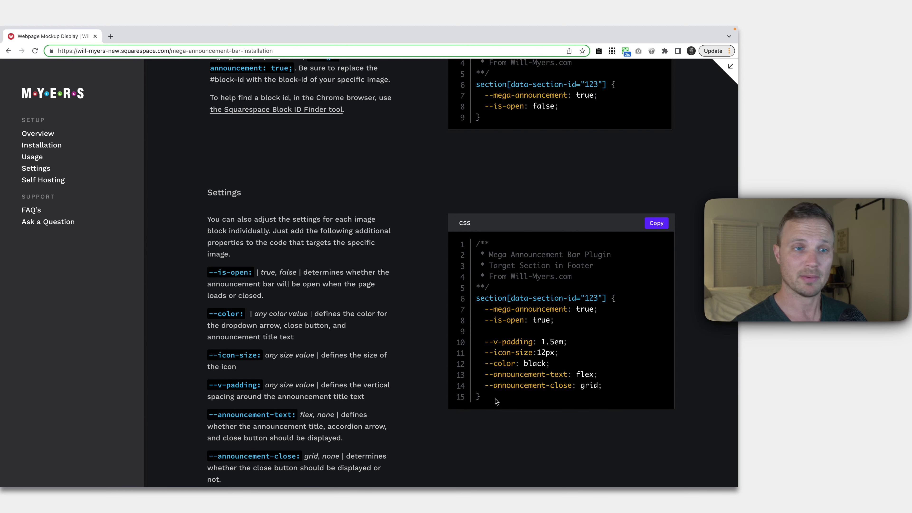
# Step: Return to the Squarespace site, start editing the footer and remove the newsletter block from the Site Title section
pyautogui.hotkey('ctrl', 'Right')
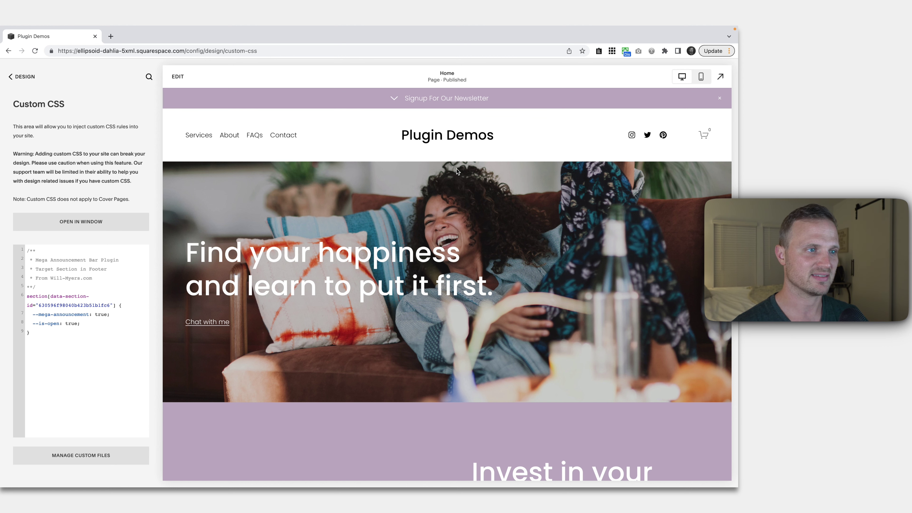
pyautogui.click(178, 77)
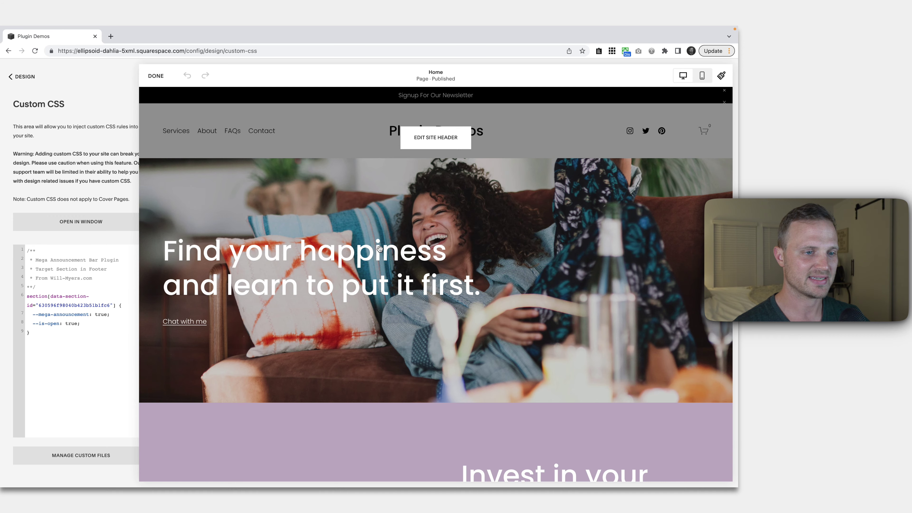
pyautogui.scroll(-15, 379, 248)
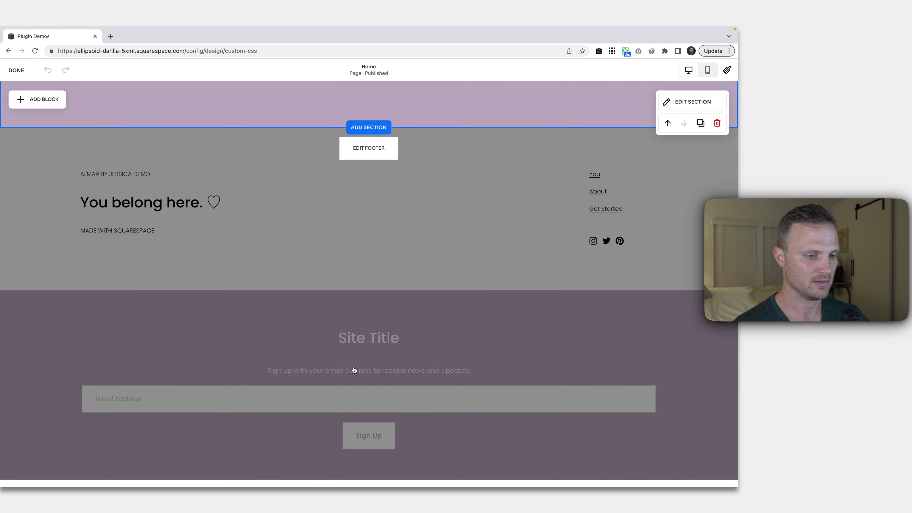
pyautogui.click(357, 369)
pyautogui.click(380, 408)
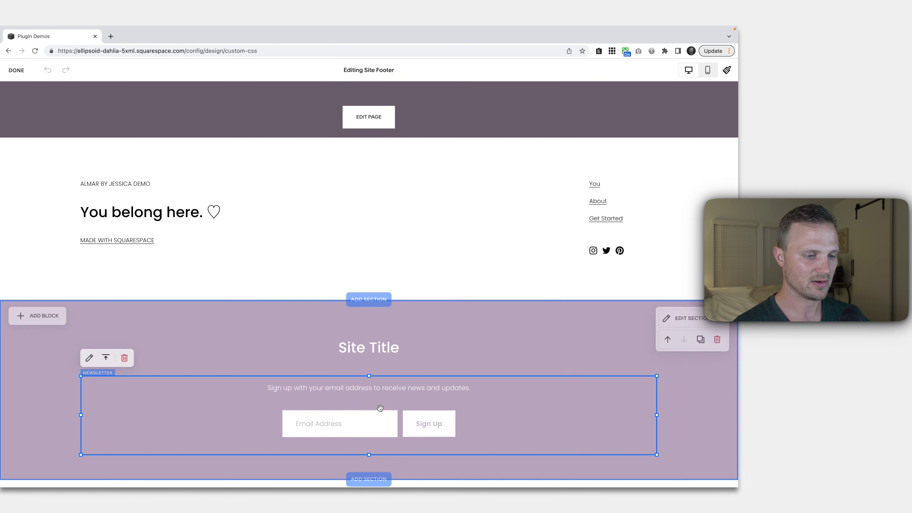
pyautogui.click(125, 358)
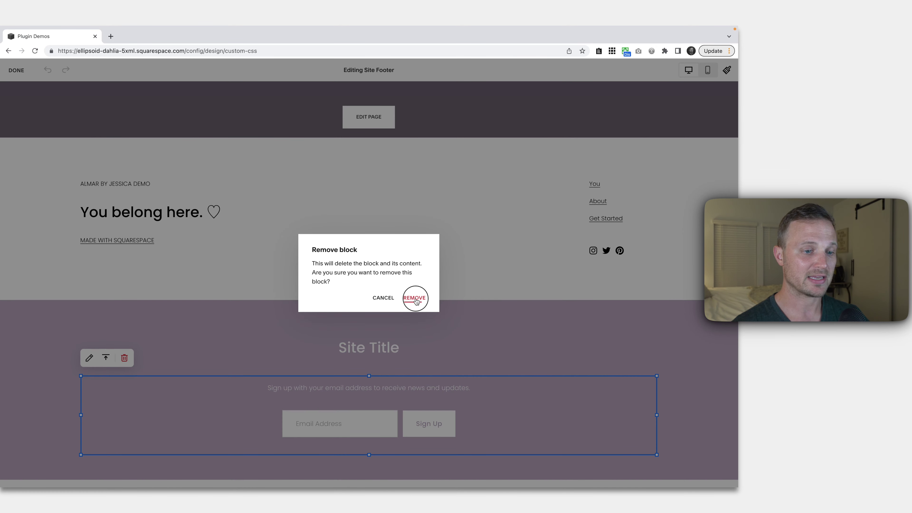
pyautogui.click(415, 298)
# Step: Replace the Site Title heading in the footer section with "My New Cool Product"
pyautogui.click(364, 359)
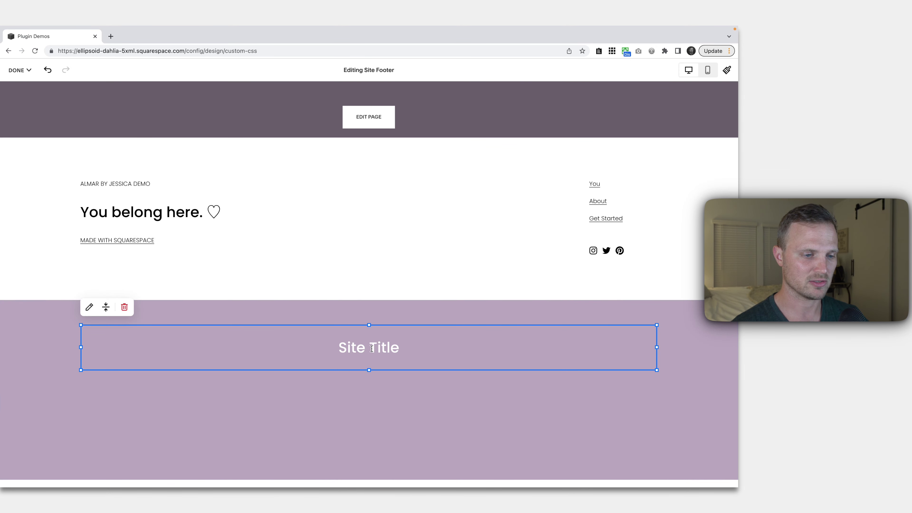
pyautogui.doubleClick(365, 359)
pyautogui.write('My New Cool product')
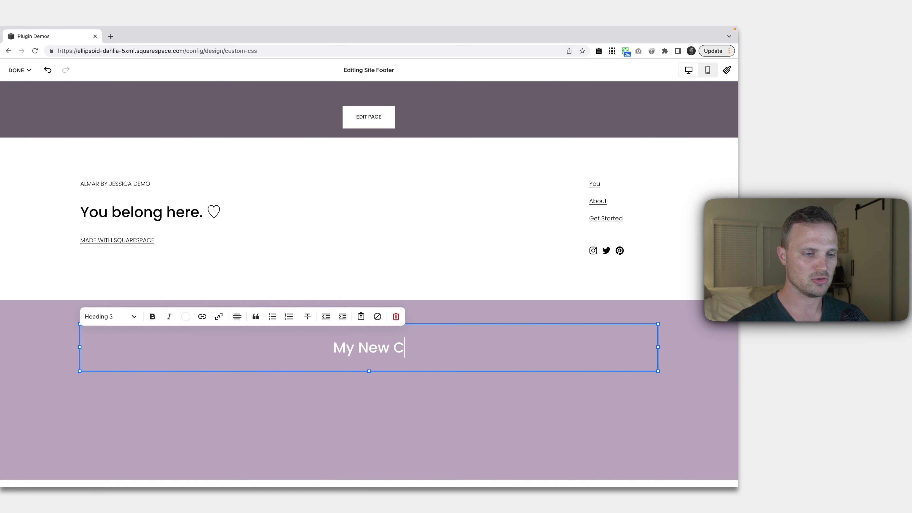
pyautogui.click(397, 347)
pyautogui.press('BackSpace')
pyautogui.write('Product')
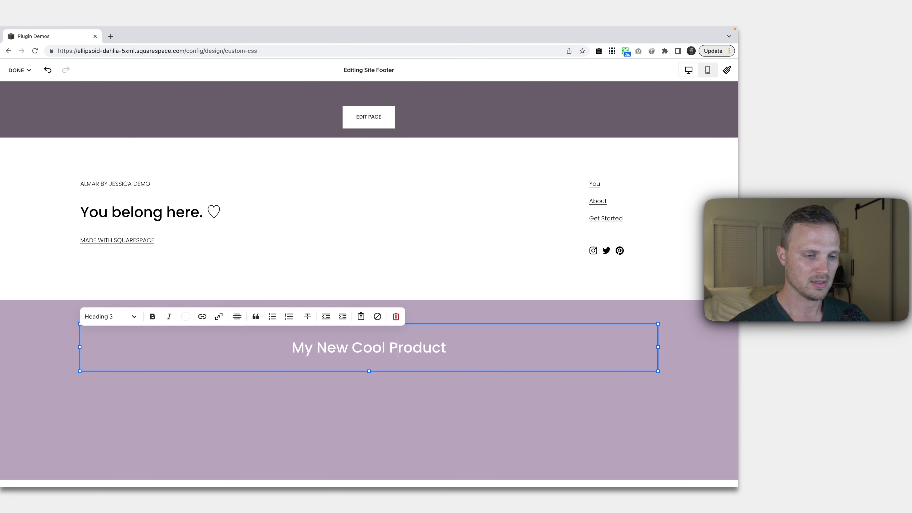
# Step: Copy placeholder text from a browser extension and paste it as a paragraph beneath the My New Cool Product heading
pyautogui.click(599, 50)
pyautogui.moveTo(492, 184); pyautogui.dragTo(487, 182)
pyautogui.click(521, 211)
pyautogui.click(449, 348)
pyautogui.press('Return')
pyautogui.press('super+v')
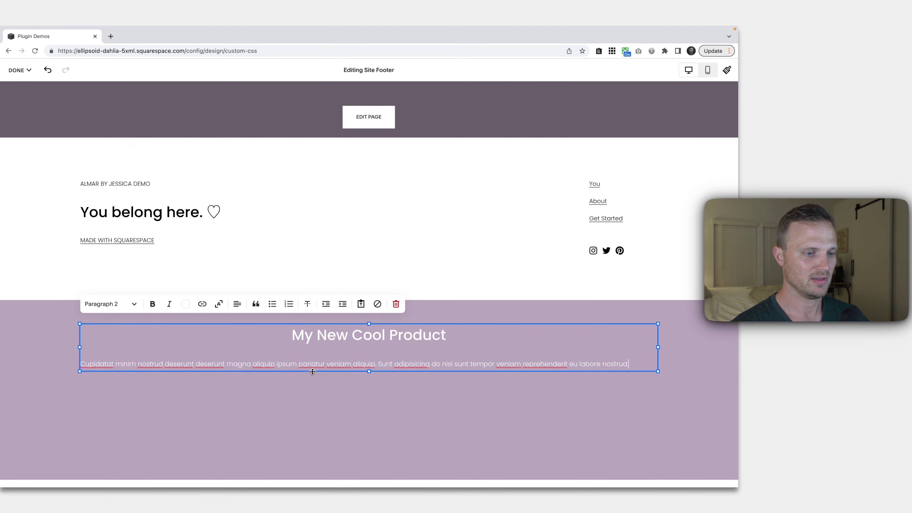
# Step: Narrow the text block to the right half of the footer section and left-align its heading
pyautogui.moveTo(84, 349); pyautogui.dragTo(372, 345)
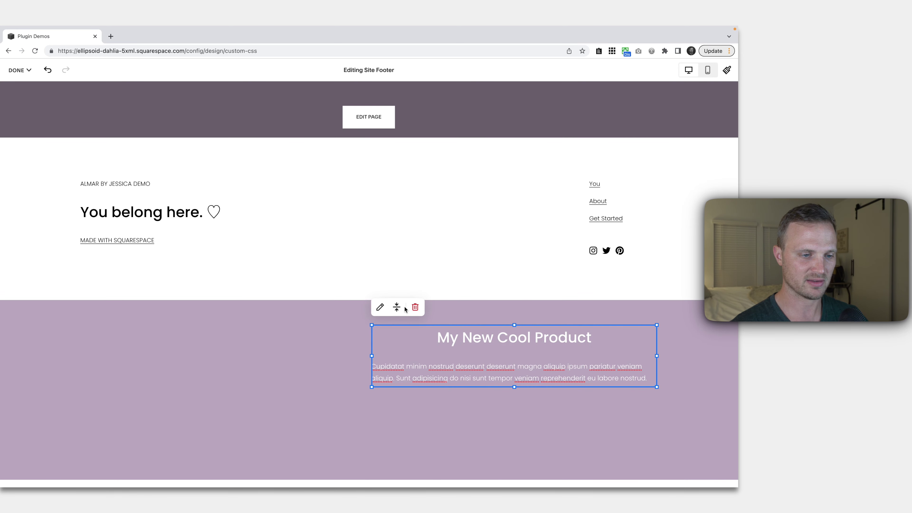
pyautogui.doubleClick(481, 349)
pyautogui.moveTo(450, 338); pyautogui.dragTo(480, 379)
pyautogui.click(528, 307)
pyautogui.click(514, 326)
pyautogui.click(474, 416)
pyautogui.moveTo(470, 372)
pyautogui.mouseDown()
pyautogui.moveTo(470, 388)
pyautogui.moveTo(468, 370)
pyautogui.mouseUp()
pyautogui.click(239, 402)
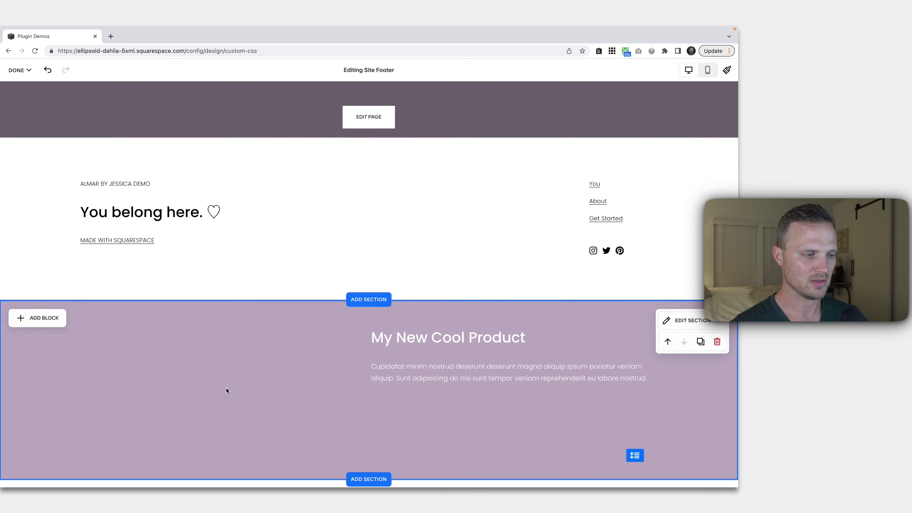
# Step: Add an Image block to the footer section and place it to the left of the product text
pyautogui.click(38, 318)
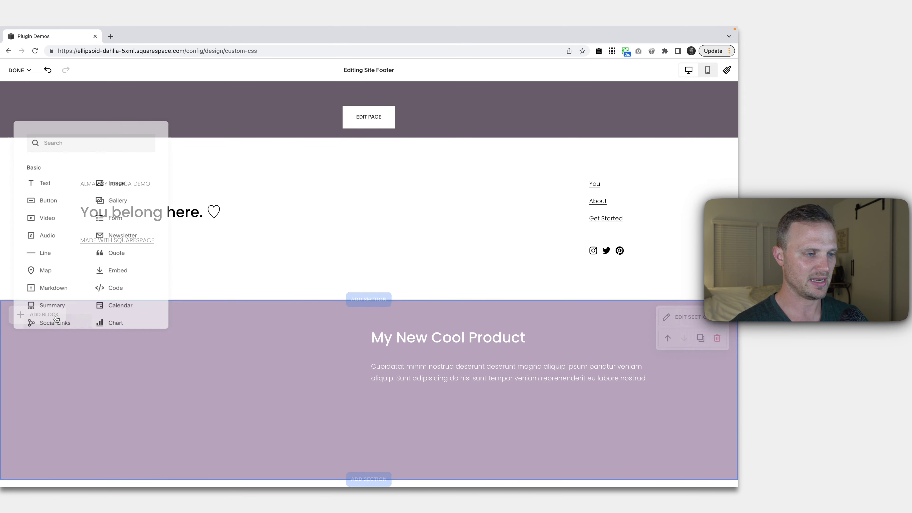
pyautogui.click(127, 182)
pyautogui.moveTo(165, 366); pyautogui.dragTo(285, 350)
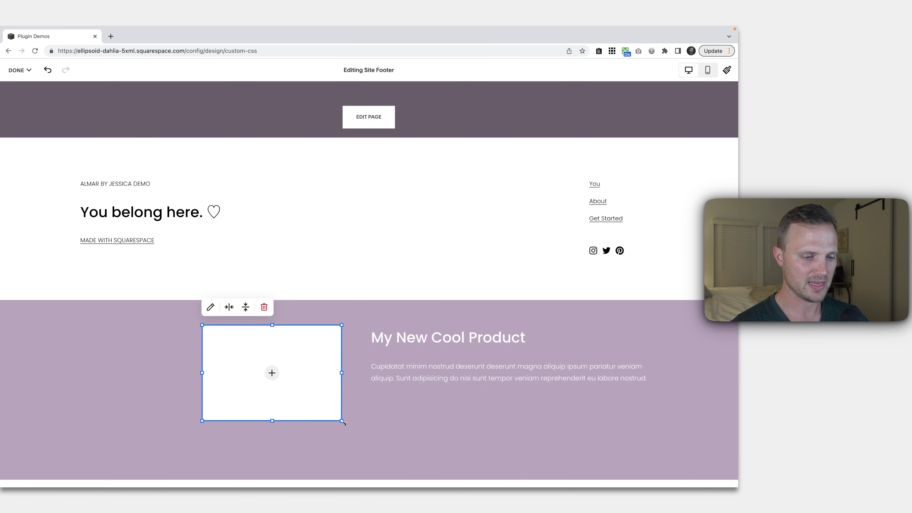
# Step: Reduce the footer section's height and move the text block closer to the image, centred vertically beside it
pyautogui.click(503, 429)
pyautogui.moveTo(636, 454); pyautogui.dragTo(638, 426)
pyautogui.moveTo(545, 405); pyautogui.dragTo(521, 422)
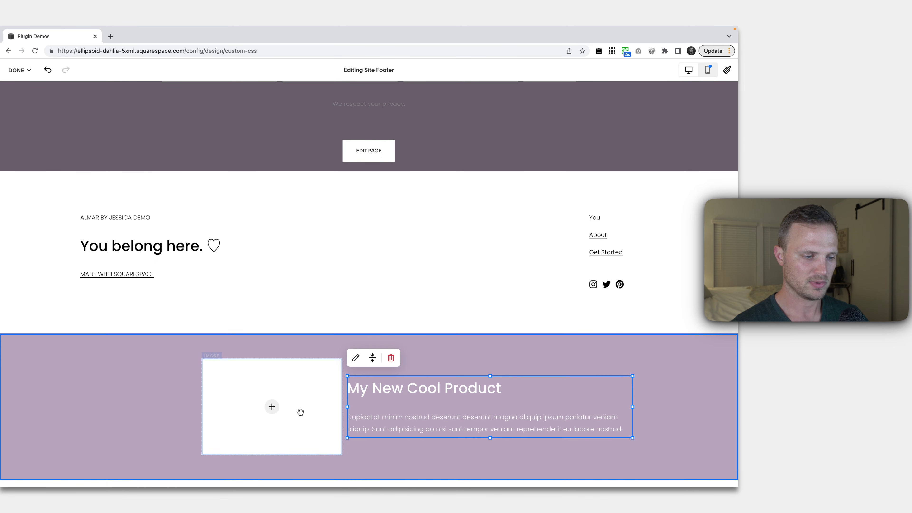
# Step: Fill the image block with the photo of camera gear on a black background from My Library
pyautogui.click(271, 408)
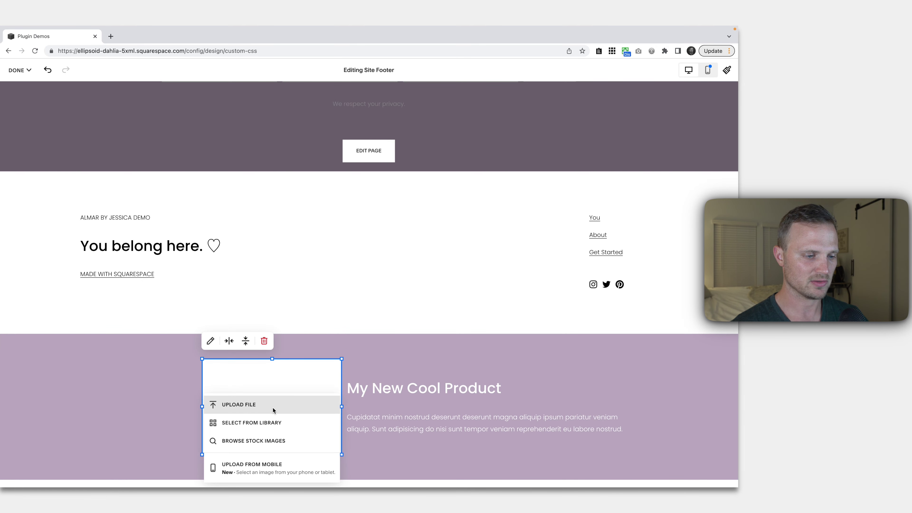
pyautogui.click(262, 424)
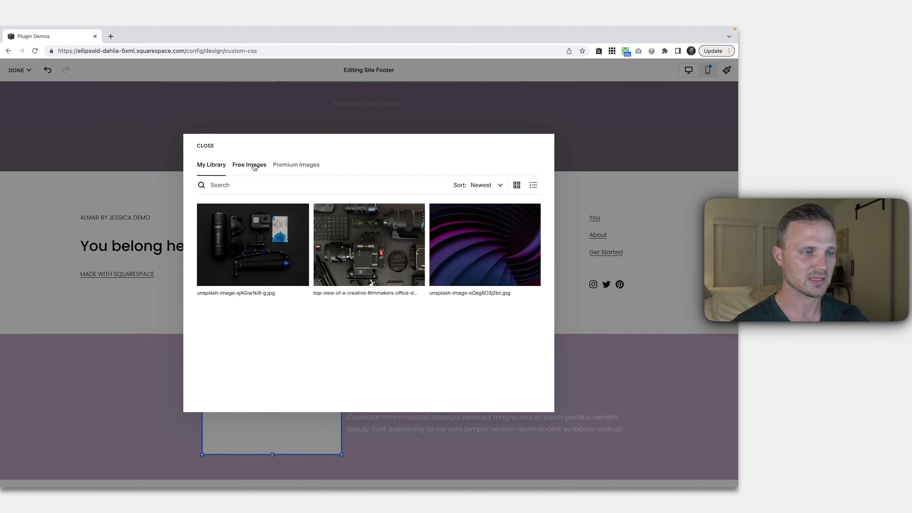
pyautogui.click(276, 264)
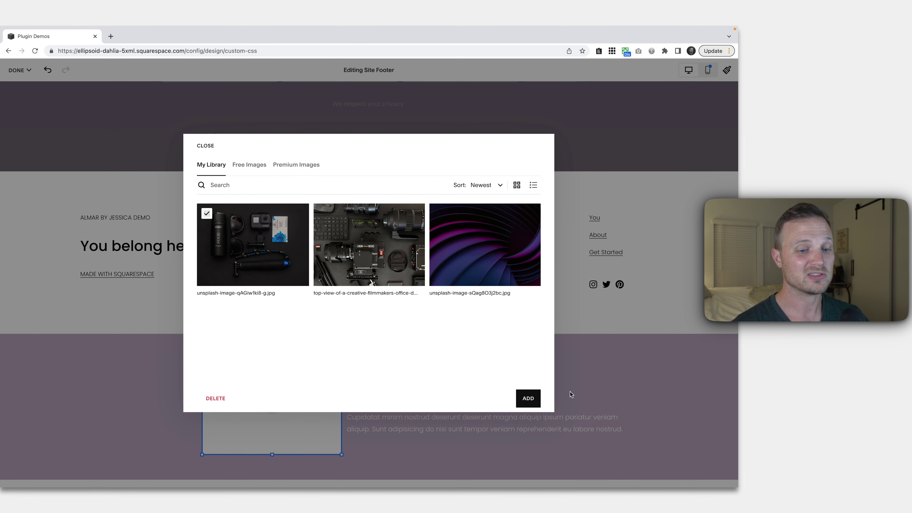
pyautogui.click(528, 398)
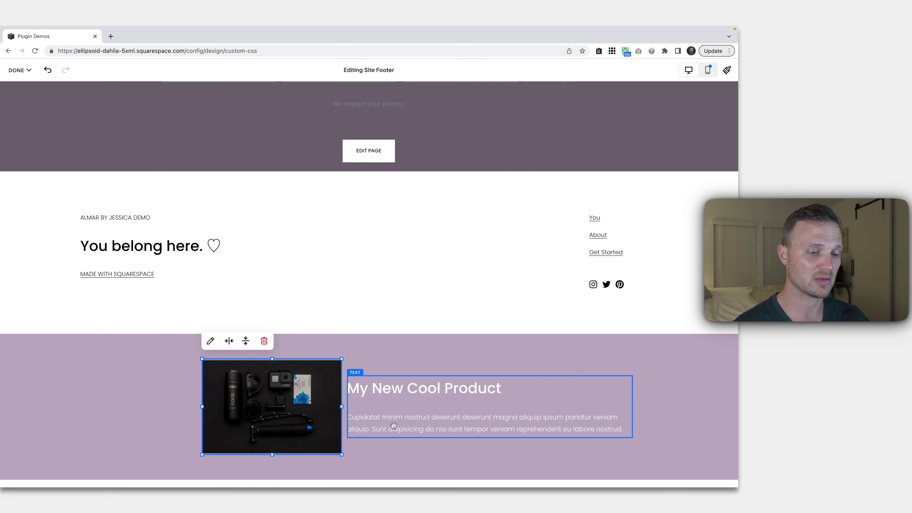
# Step: Save the footer changes and leave the editor
pyautogui.click(634, 455)
pyautogui.click(16, 70)
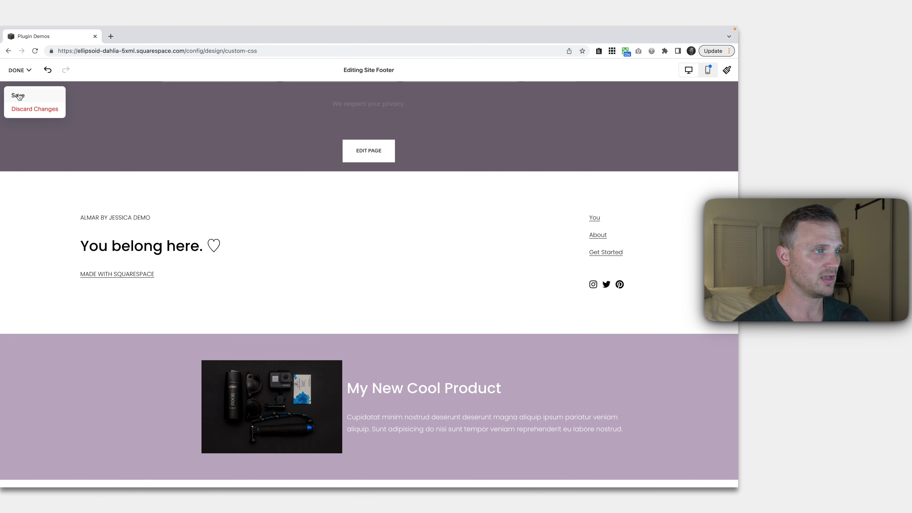
pyautogui.click(18, 96)
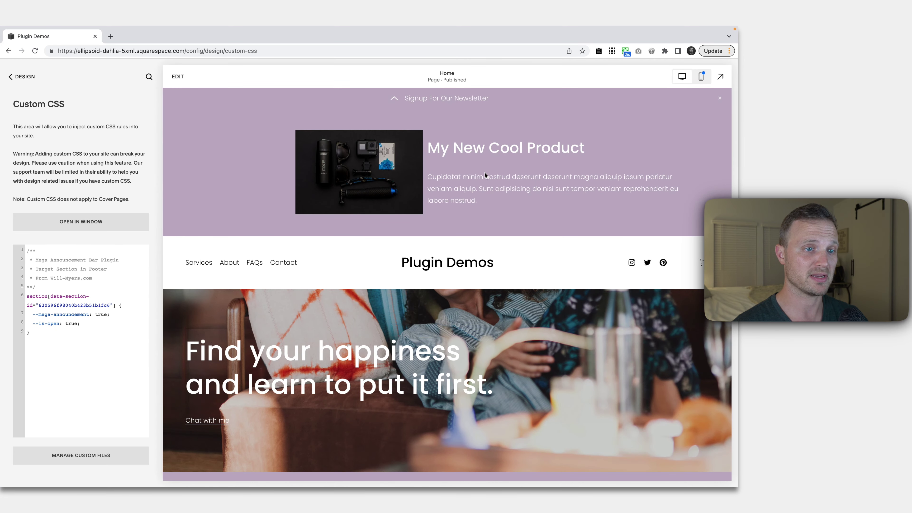
# Step: Copy the Settings CSS snippet from the plugin's installation page and paste it below the existing code in Custom CSS
pyautogui.hotkey('ctrl', 'Left')
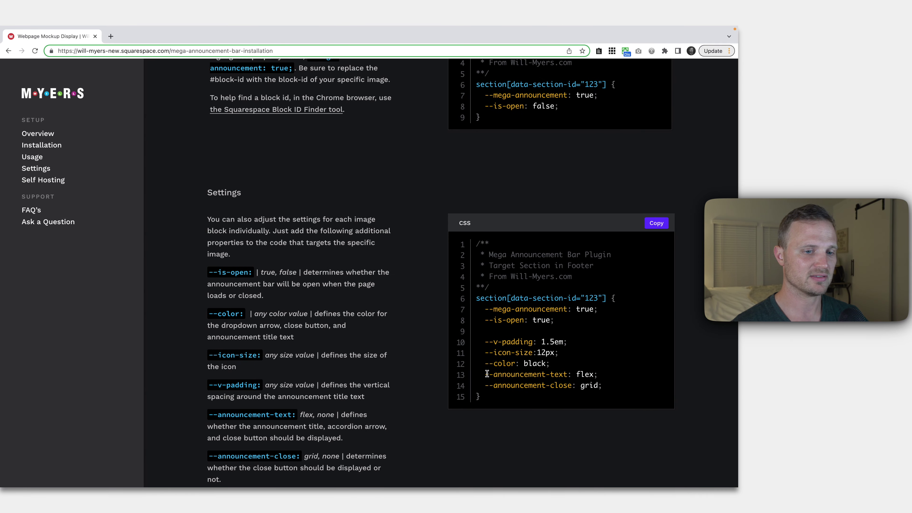
pyautogui.click(657, 225)
pyautogui.hotkey('ctrl', 'Right')
pyautogui.click(52, 344)
pyautogui.hotkey('ctrl', 'v')
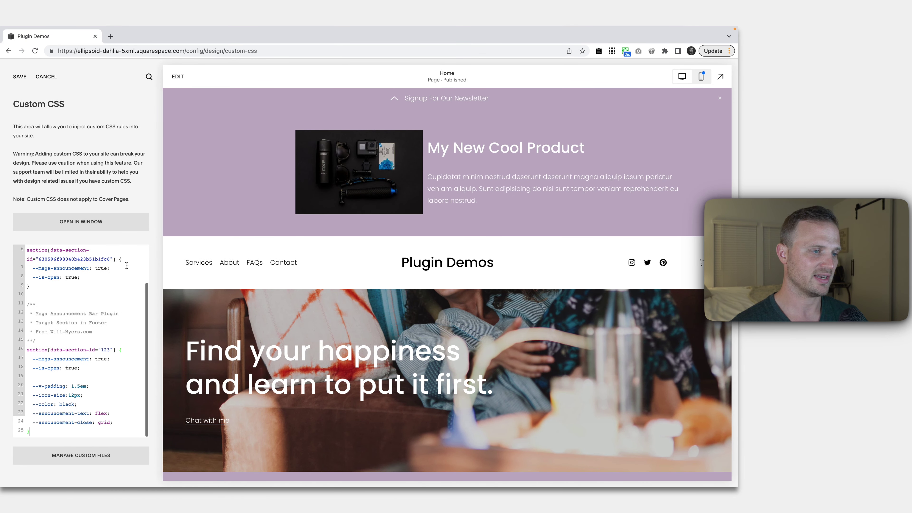
# Step: Undo the last paste, copy only the five extra properties from the Settings snippet, and paste them into the existing section rule after --is-open
pyautogui.hotkey('ctrl', 'z')
pyautogui.hotkey('ctrl', 'Left')
pyautogui.moveTo(607, 387); pyautogui.dragTo(471, 343)
pyautogui.hotkey('ctrl', 'c')
pyautogui.hotkey('ctrl', 'Right')
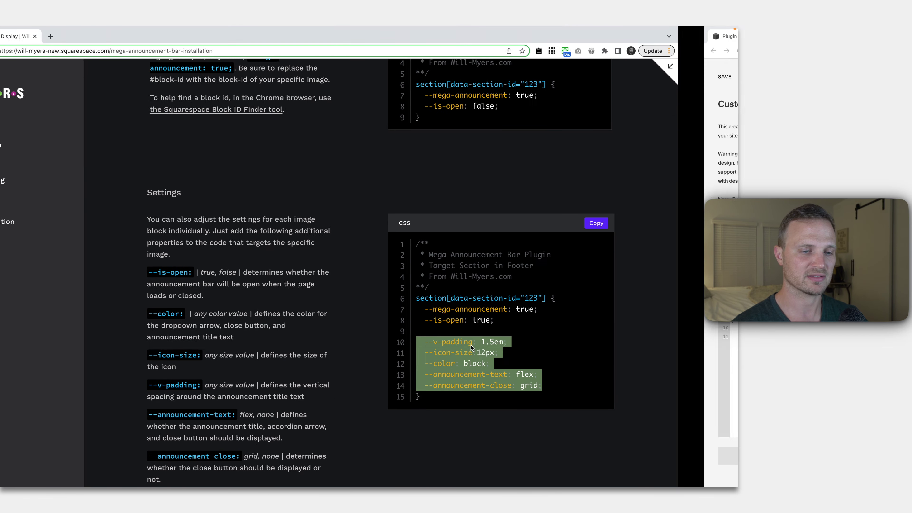
pyautogui.click(91, 315)
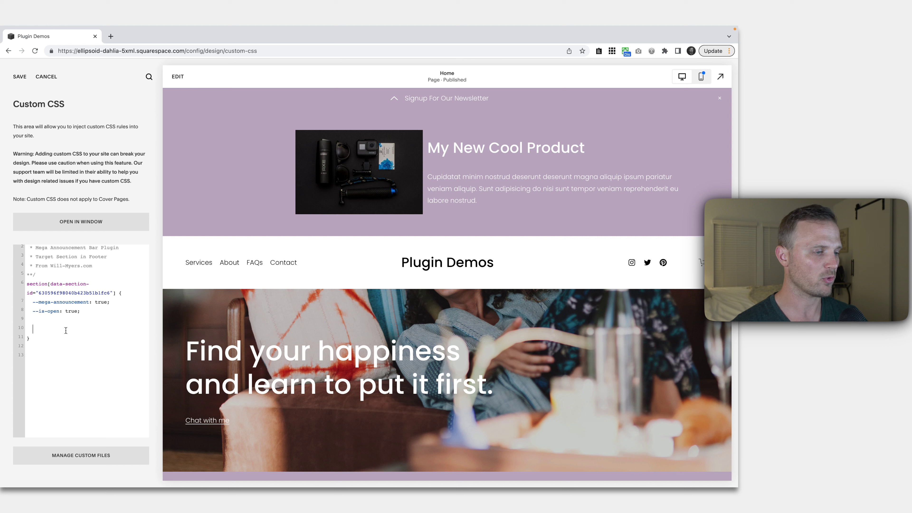
pyautogui.hotkey('ctrl', 'v')
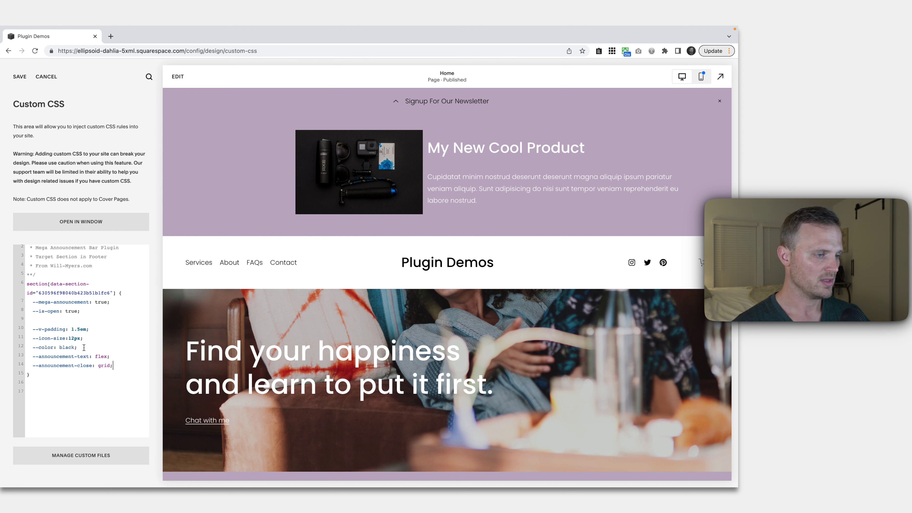
pyautogui.moveTo(80, 347); pyautogui.dragTo(27, 347)
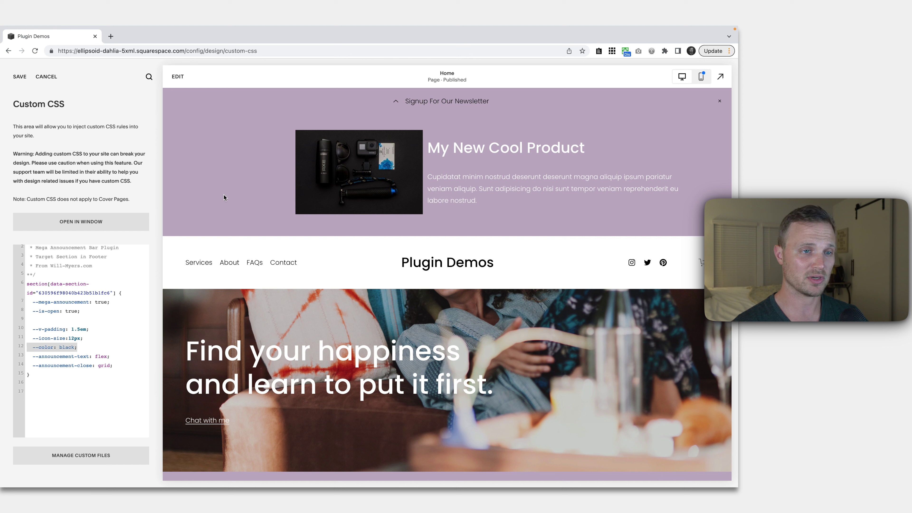
# Step: Set --announcement-text to none and --v-padding to 0em in the section rule
pyautogui.doubleClick(102, 356)
pyautogui.write('non')
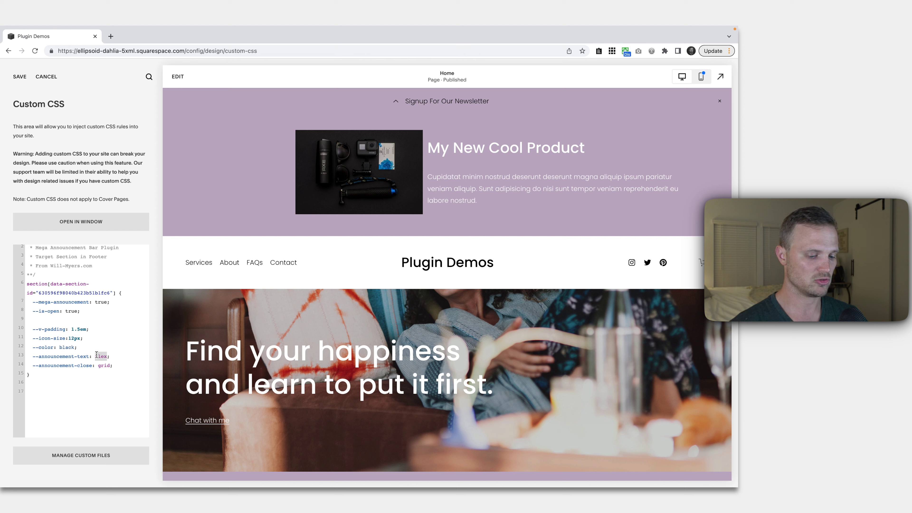
pyautogui.write('e')
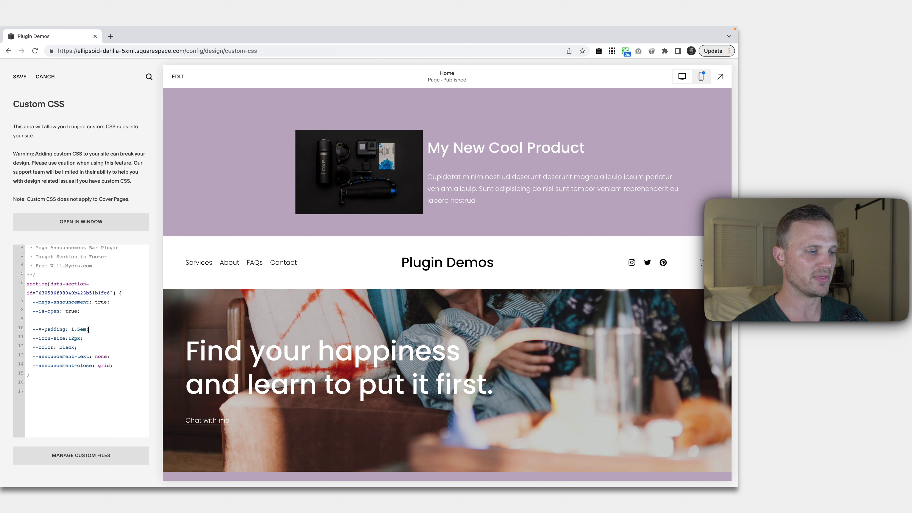
pyautogui.moveTo(81, 327); pyautogui.dragTo(71, 330)
pyautogui.write('0')
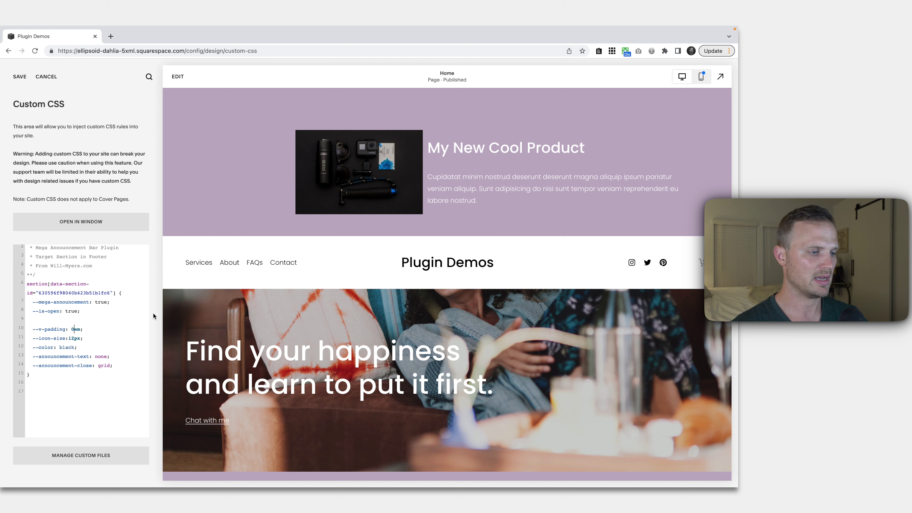
# Step: Set --announcement-text to flex and toggle the announcement bar in the preview to test its layout
pyautogui.doubleClick(101, 356)
pyautogui.write('flex')
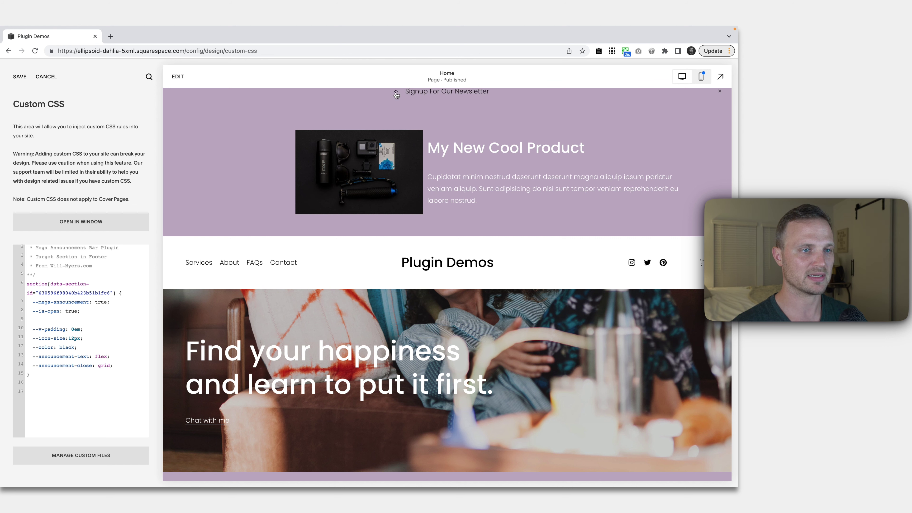
pyautogui.click(396, 94)
pyautogui.click(396, 94)
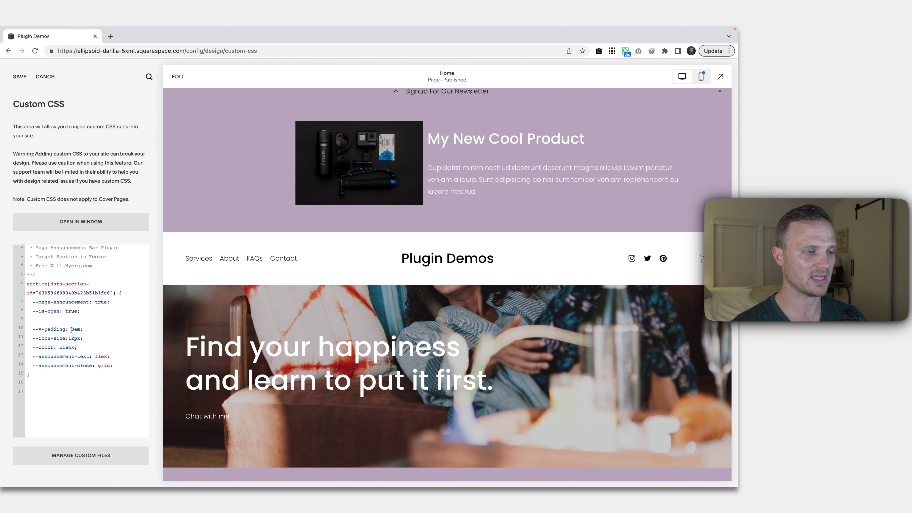
# Step: Set --announcement-text to none, save the Custom CSS and reload the page
pyautogui.doubleClick(73, 329)
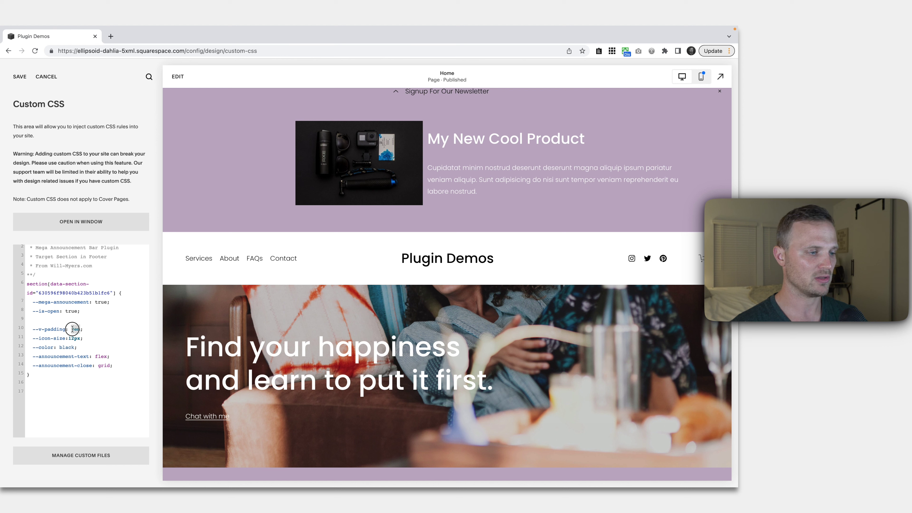
pyautogui.doubleClick(101, 356)
pyautogui.write('none')
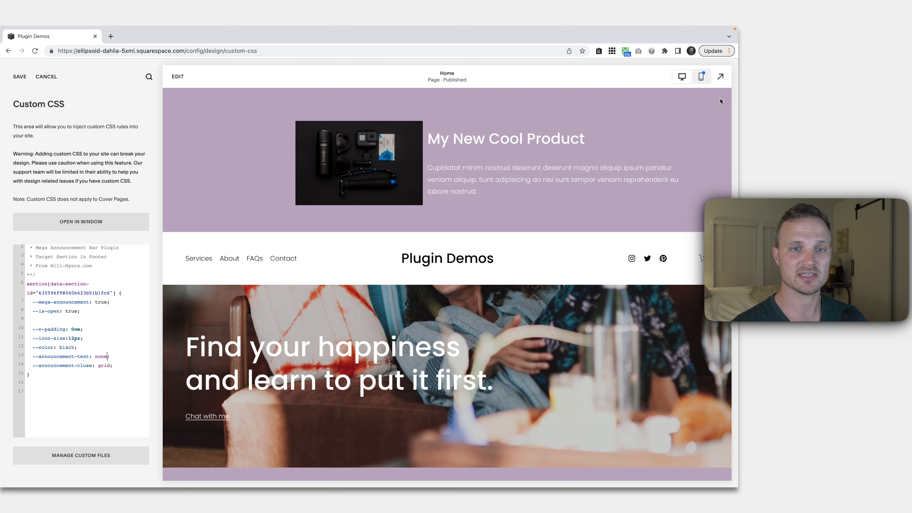
pyautogui.click(20, 77)
pyautogui.click(35, 50)
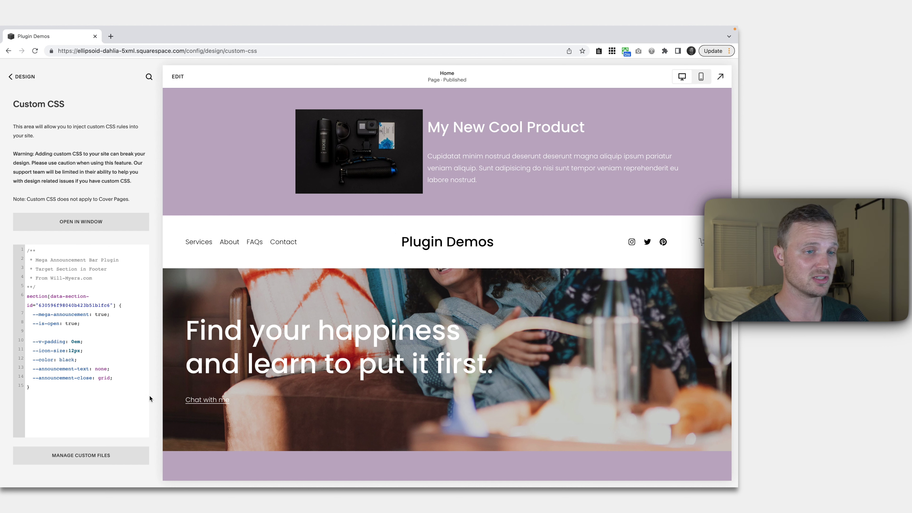
pyautogui.moveTo(96, 360); pyautogui.dragTo(14, 351)
pyautogui.click(97, 360)
pyautogui.moveTo(98, 354); pyautogui.dragTo(14, 357)
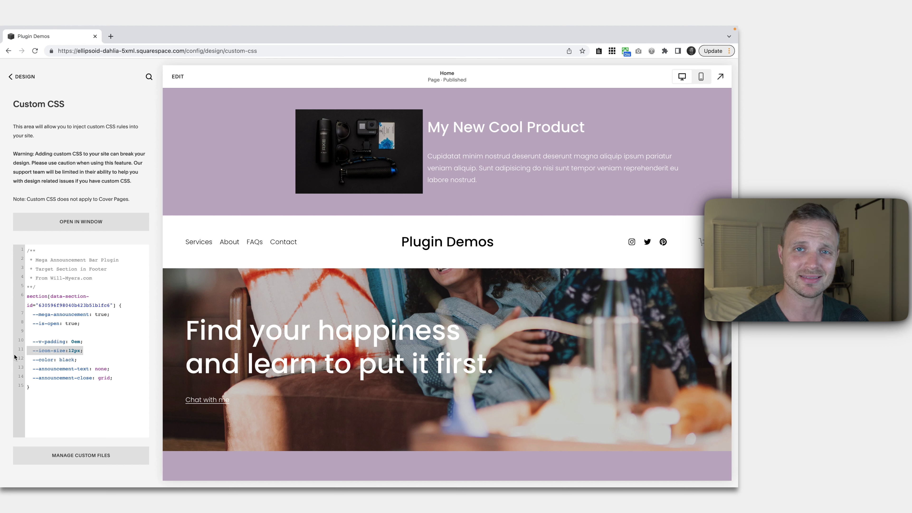
pyautogui.click(89, 341)
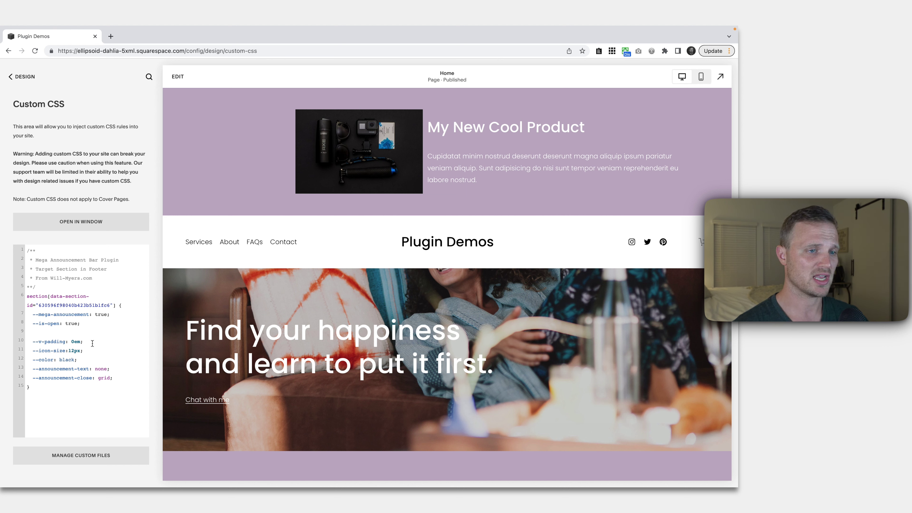
# Step: Set --announcement-text to flex and --v-padding to 1.5em, save the Custom CSS, and toggle the announcement bar in the preview
pyautogui.moveTo(108, 367); pyautogui.dragTo(96, 368)
pyautogui.write('flex')
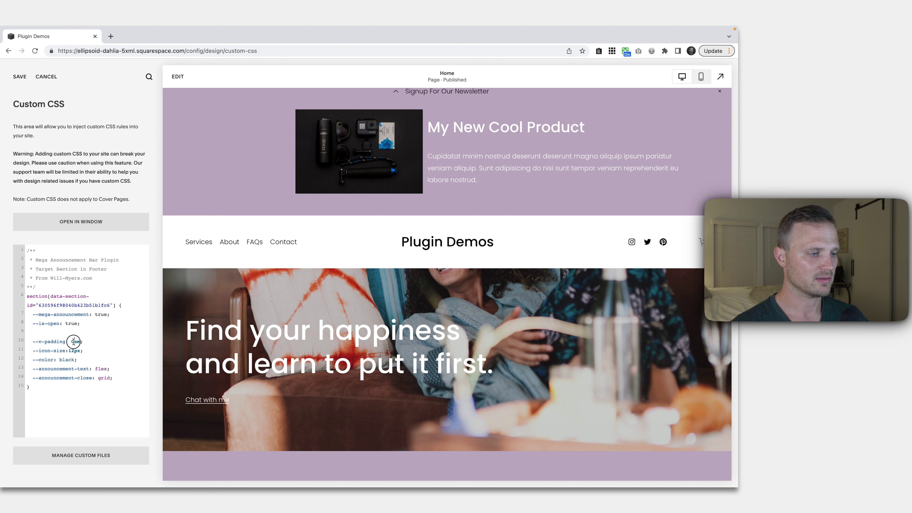
pyautogui.click(74, 341)
pyautogui.write('1.5')
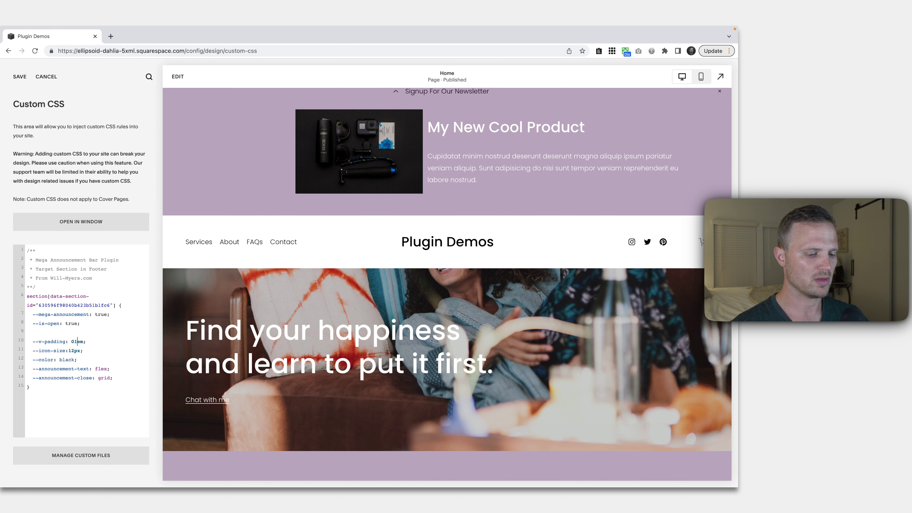
pyautogui.click(74, 341)
pyautogui.press('BackSpace')
pyautogui.click(20, 76)
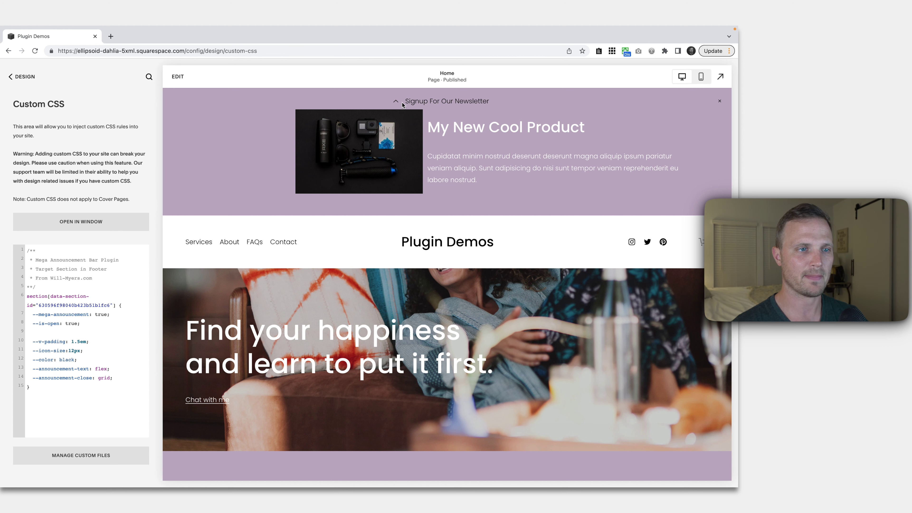
pyautogui.click(396, 101)
pyautogui.click(396, 102)
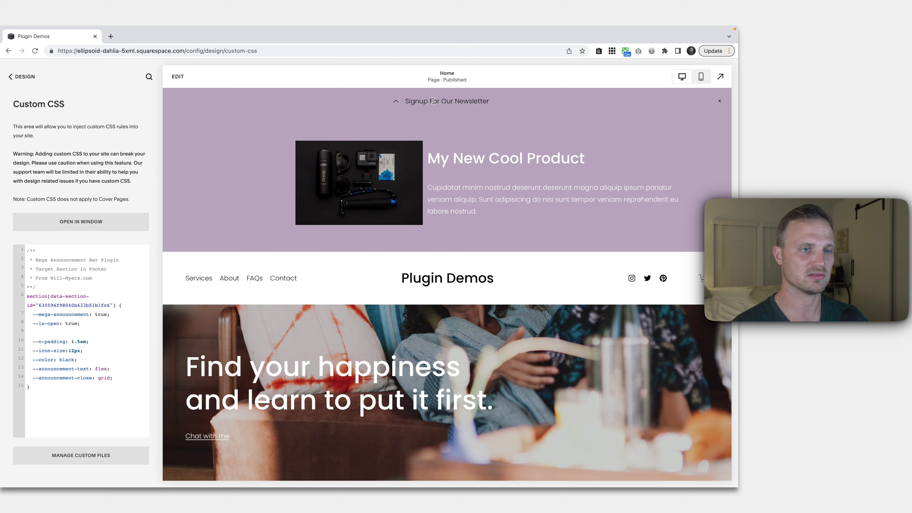
# Step: Set --color to red and --announcement-close to none in the section rule
pyautogui.doubleClick(74, 359)
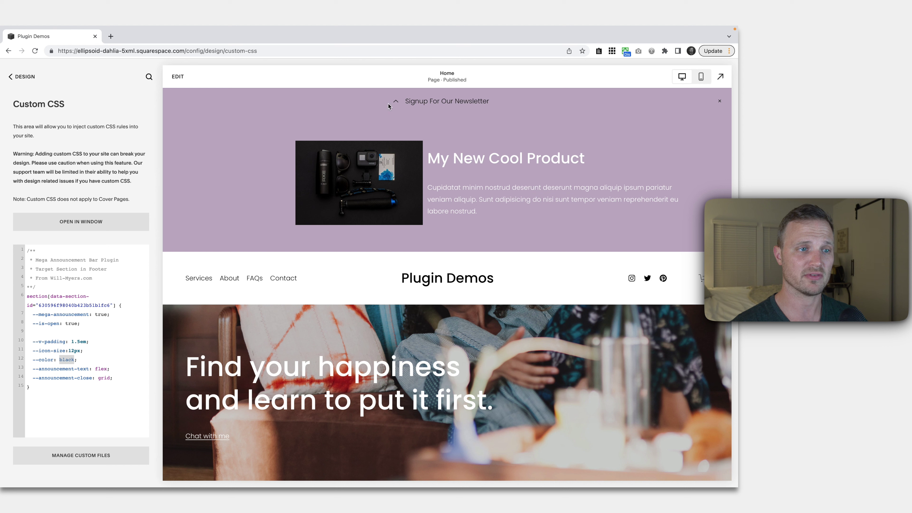
pyautogui.write('red')
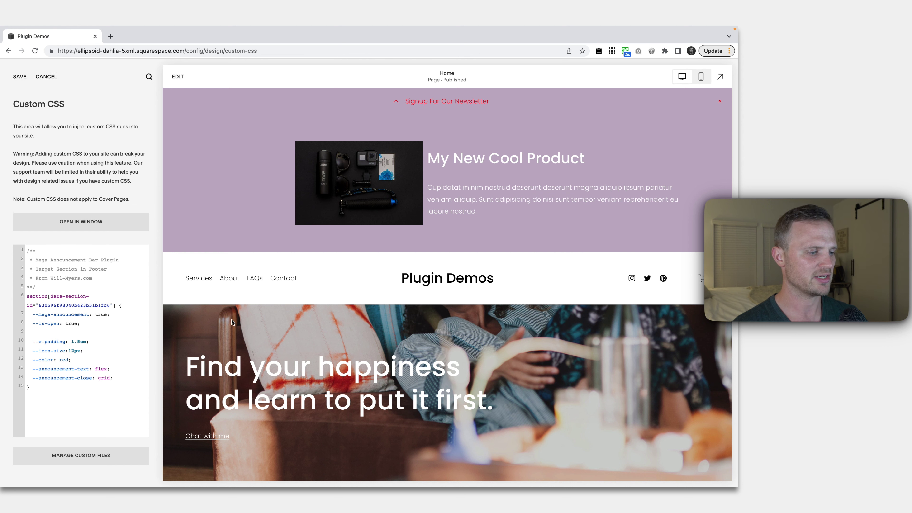
pyautogui.moveTo(112, 377); pyautogui.dragTo(99, 377)
pyautogui.write('none')
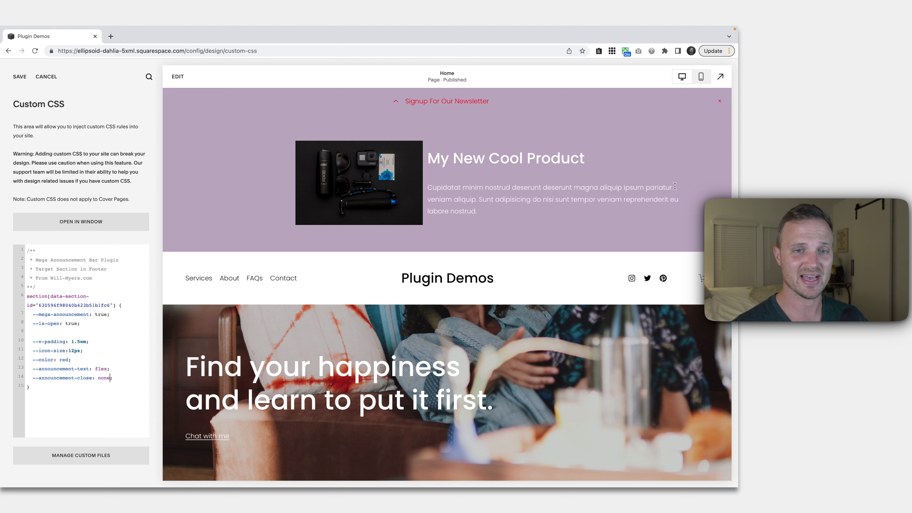
# Step: Test the bar's dropdown arrow in the preview, leave the announcement bar collapsed, and save the Custom CSS
pyautogui.click(396, 102)
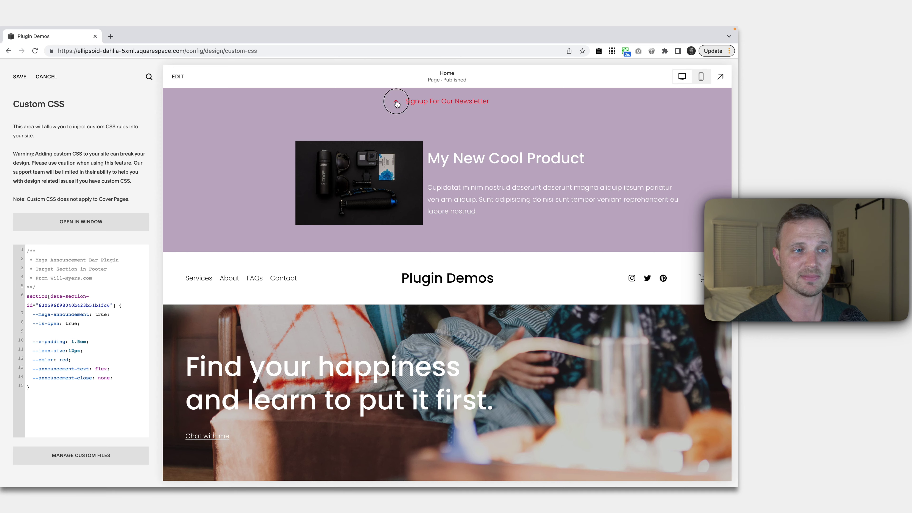
pyautogui.click(396, 101)
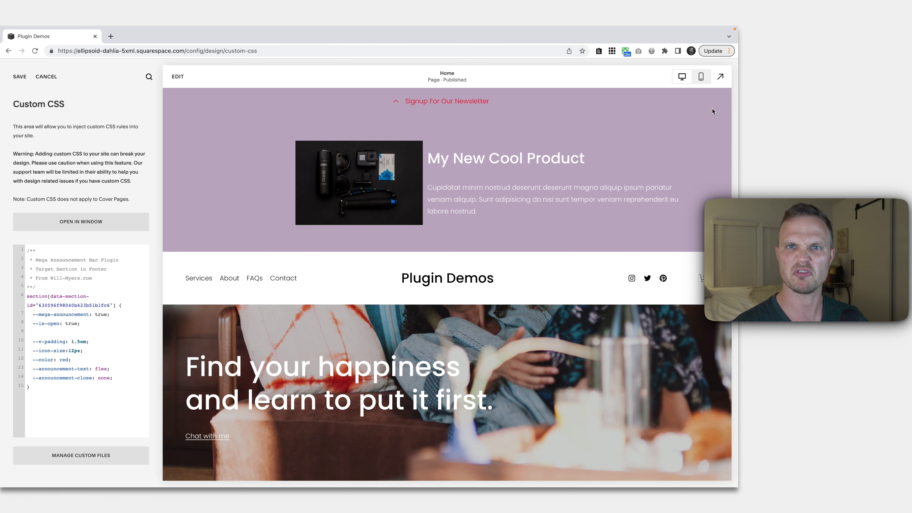
pyautogui.click(395, 105)
pyautogui.scroll(-10, 399, 306)
pyautogui.scroll(10, 399, 307)
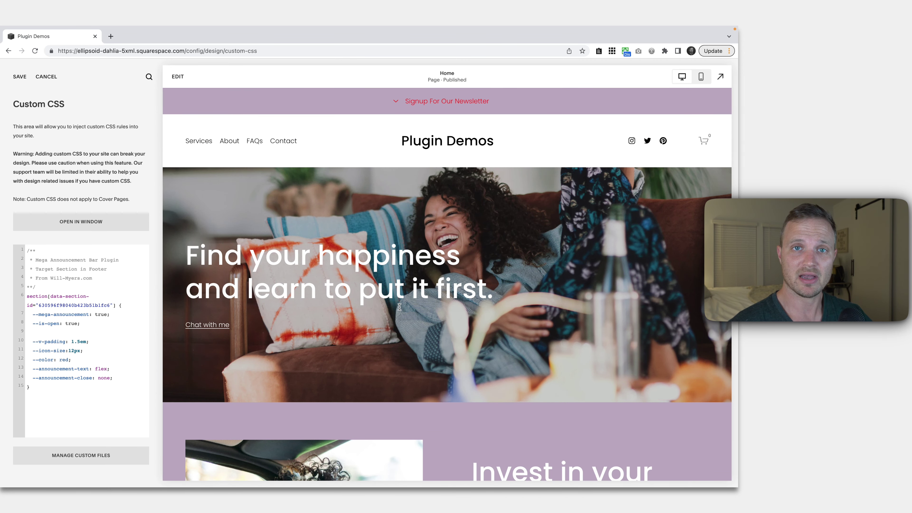
pyautogui.click(20, 77)
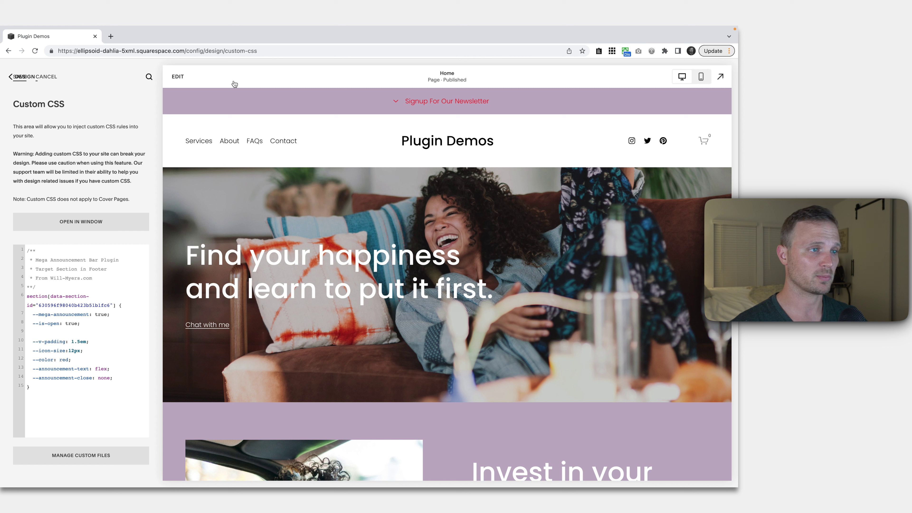